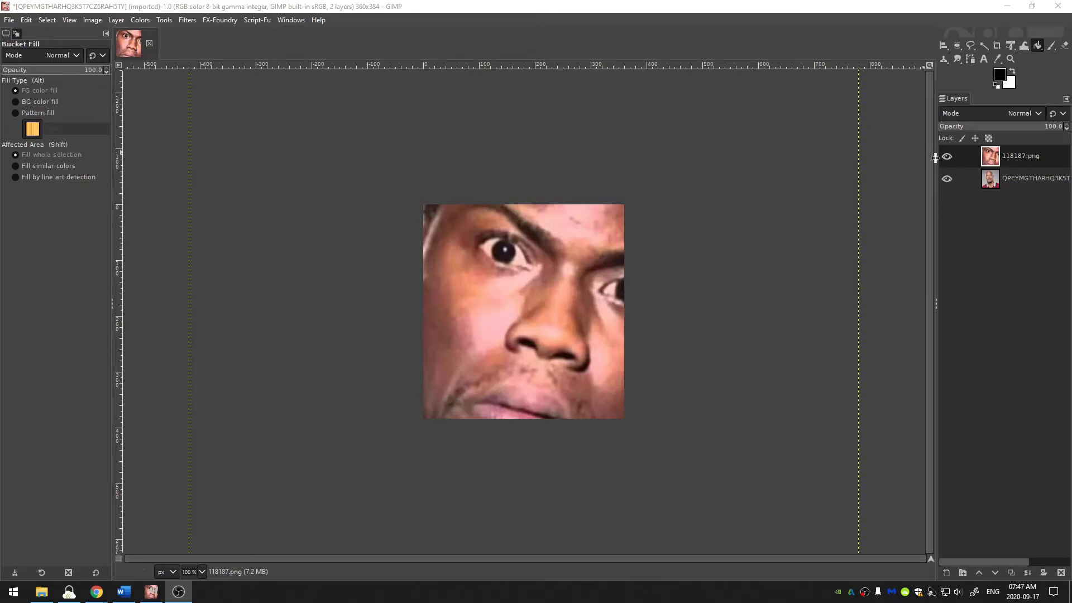
left_click(519, 286)
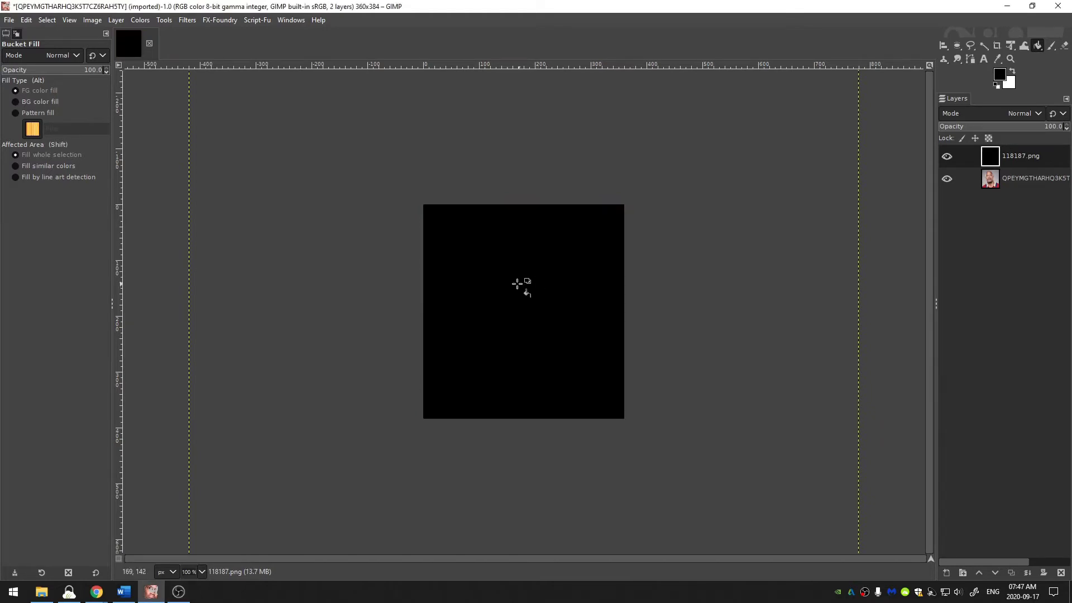
key("ctrl+z")
key("m")
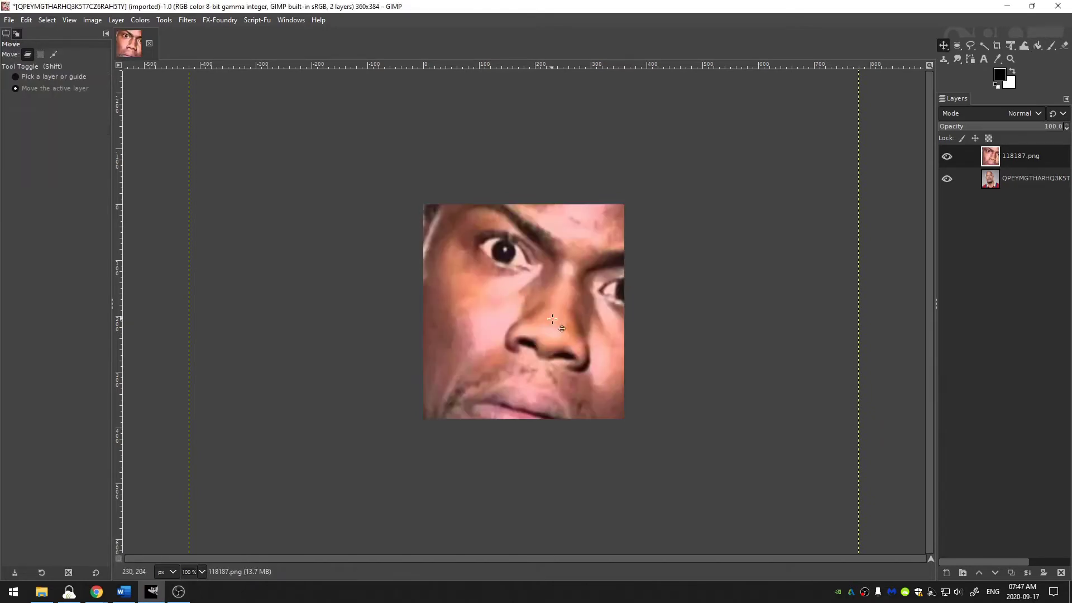
Step: Remove the 118187.png layer and import 118187.png from the Desktop folder again as a new top layer
left_click_drag(508, 288, 588, 345)
key("ctrl+x")
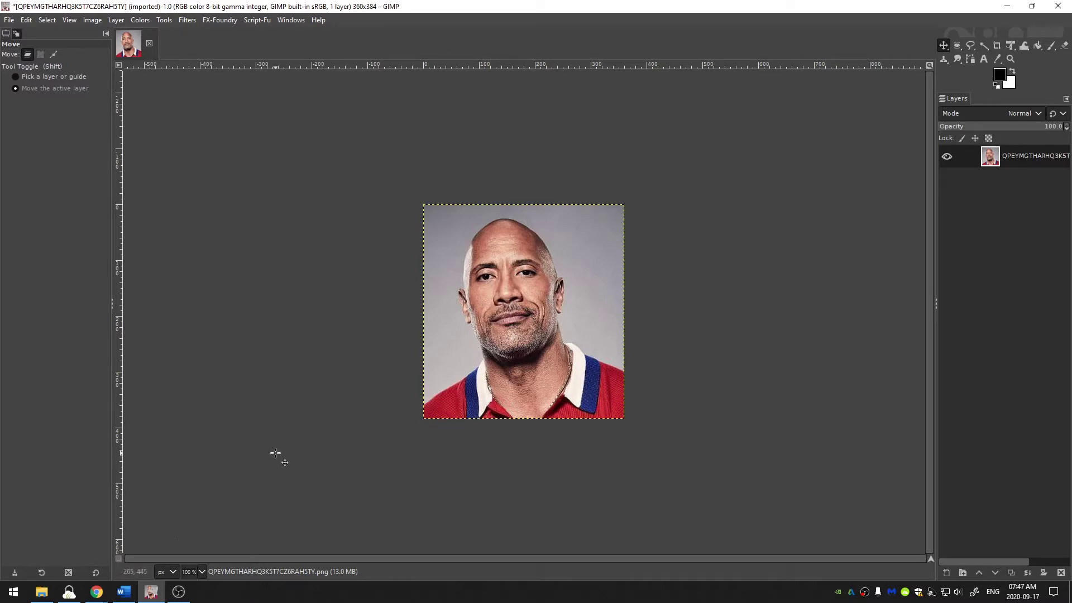
left_click(42, 591)
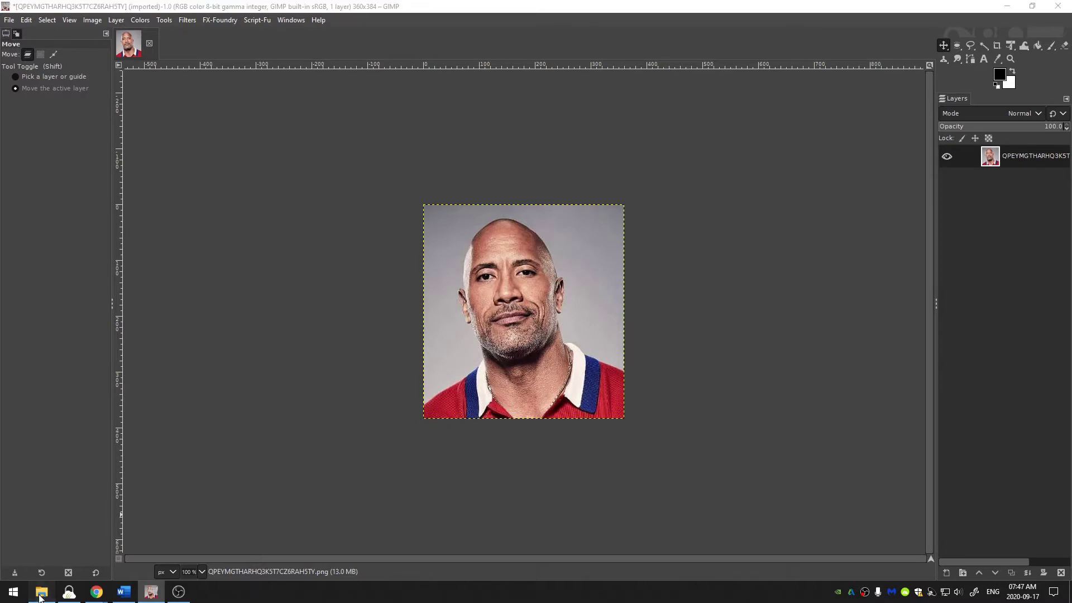
left_click(708, 5)
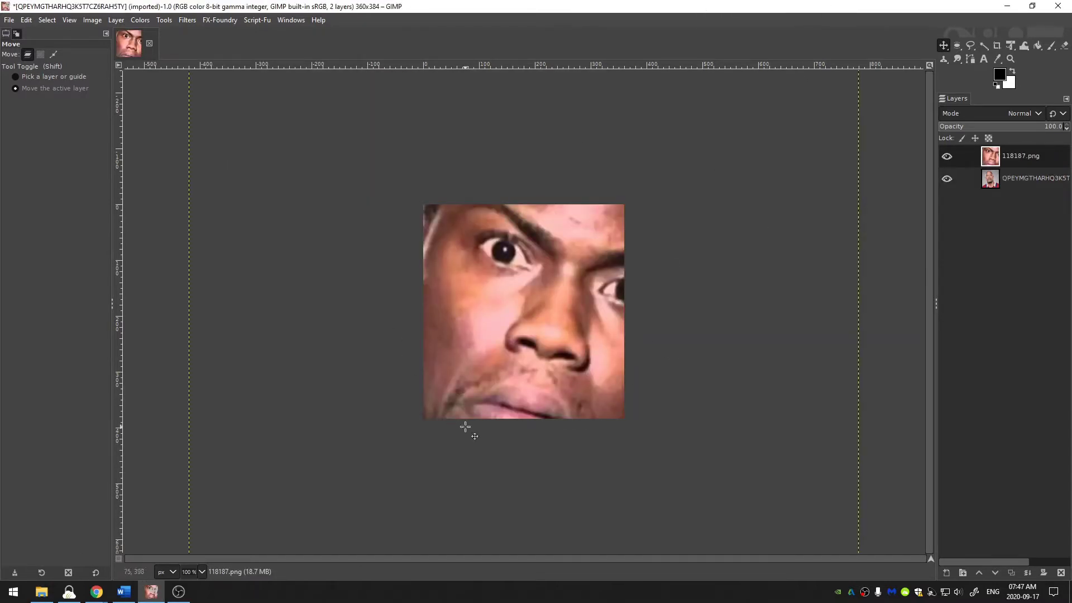
Step: Compare the two portraits by hiding and showing the 118187.png layer and switching the active layer
left_click(947, 156)
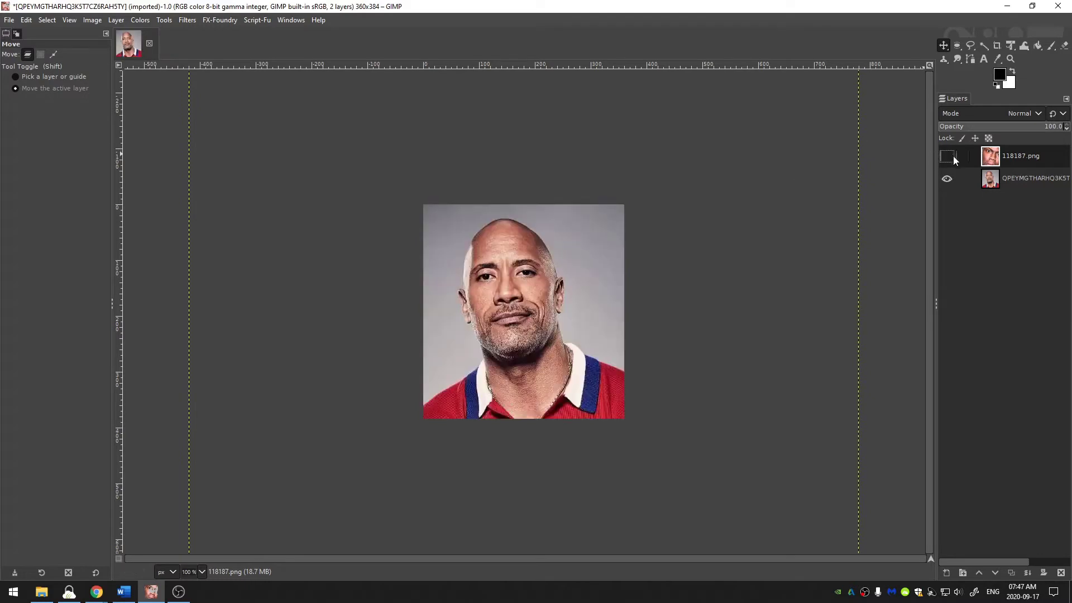
left_click(1017, 180)
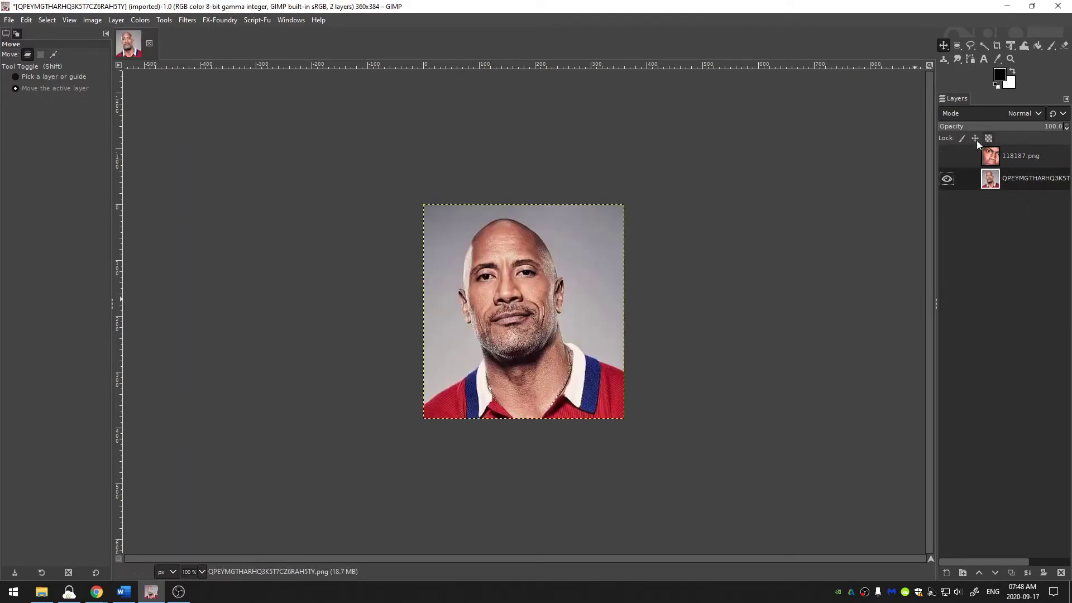
left_click(947, 156)
left_click(1027, 151)
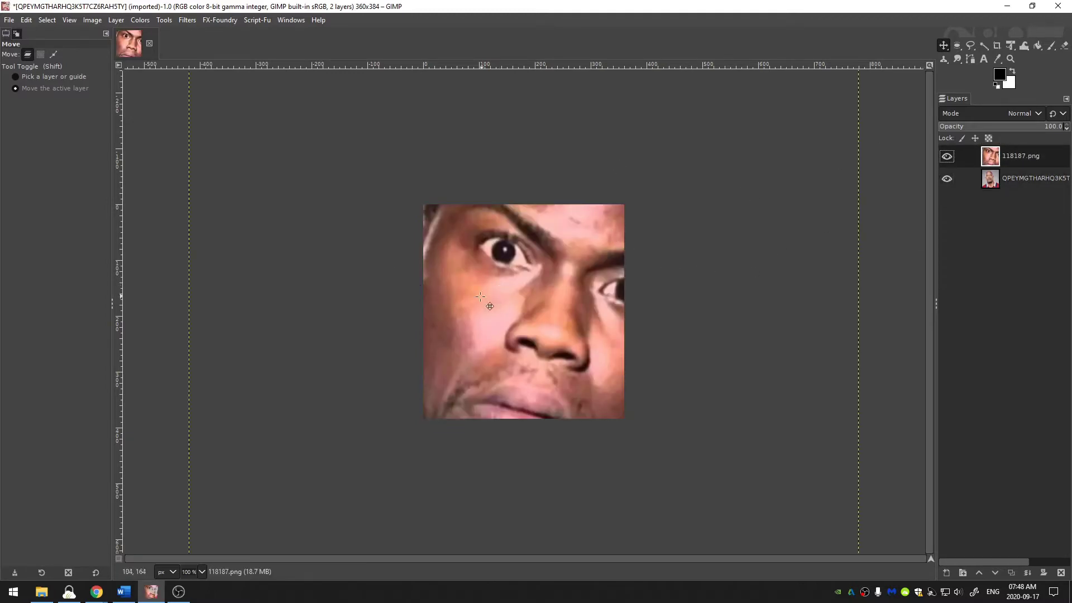
left_click(947, 156)
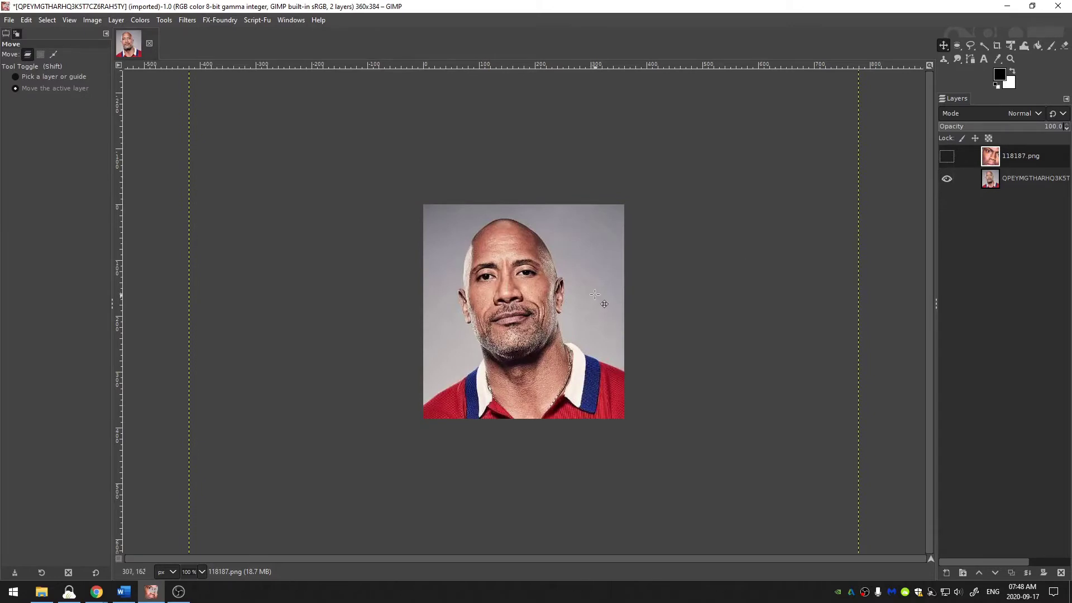
left_click(945, 158)
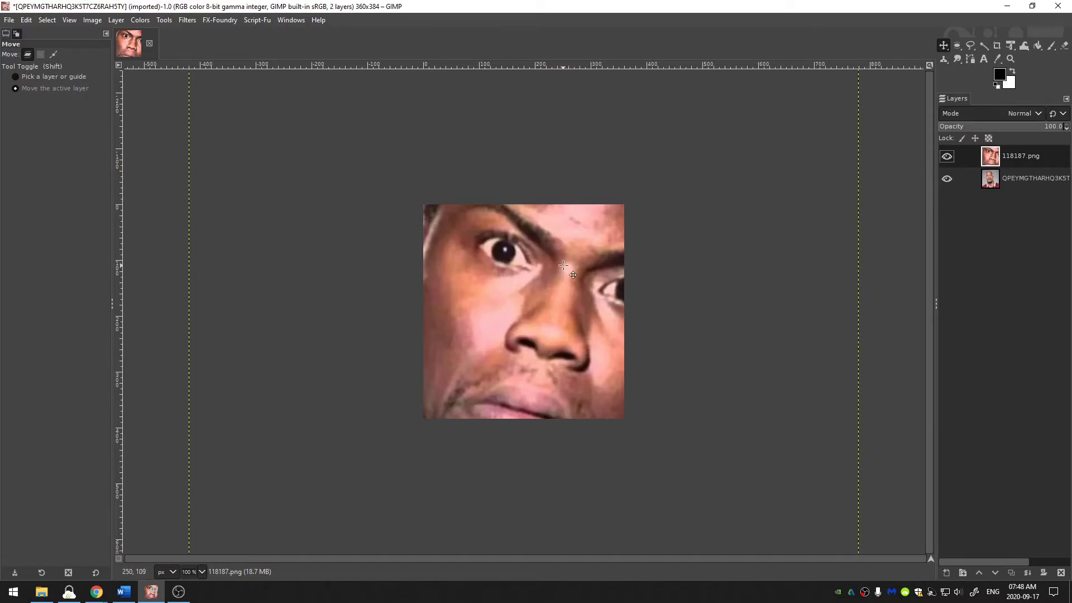
left_click(946, 158)
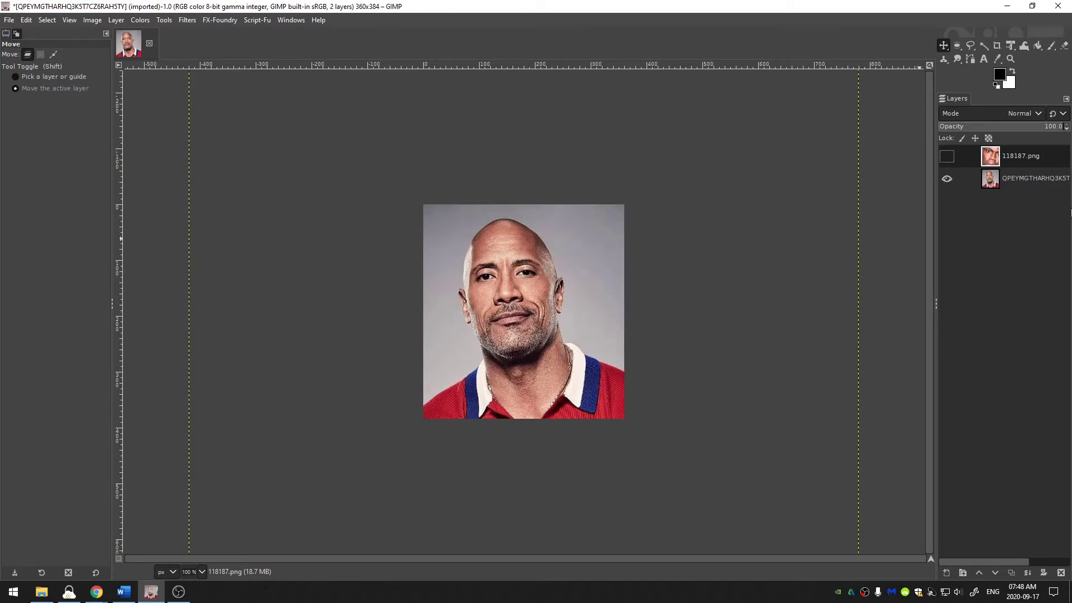
left_click(1030, 184)
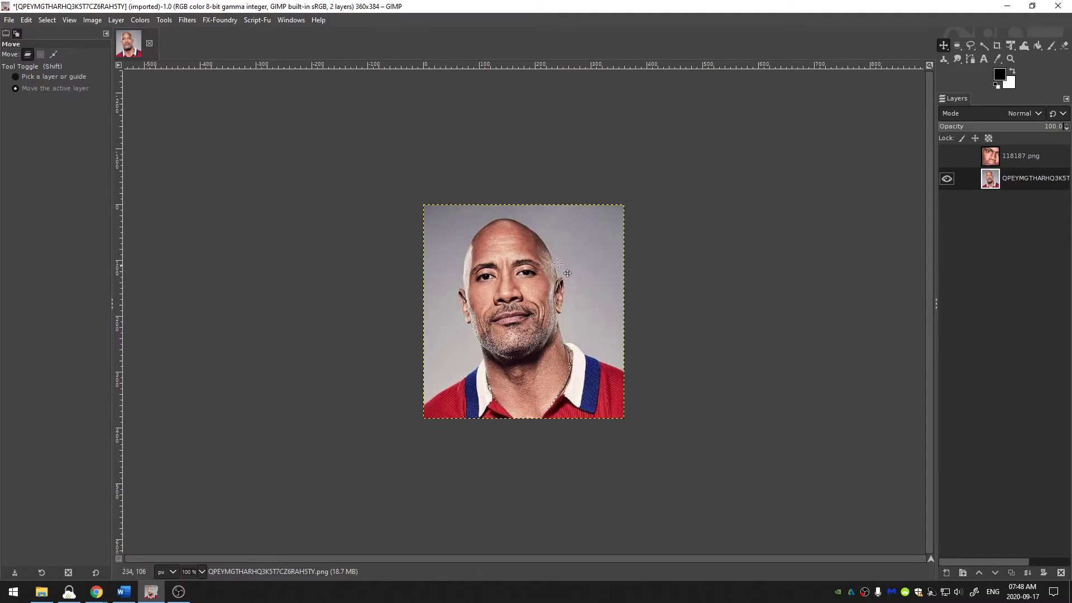
left_click(1017, 154)
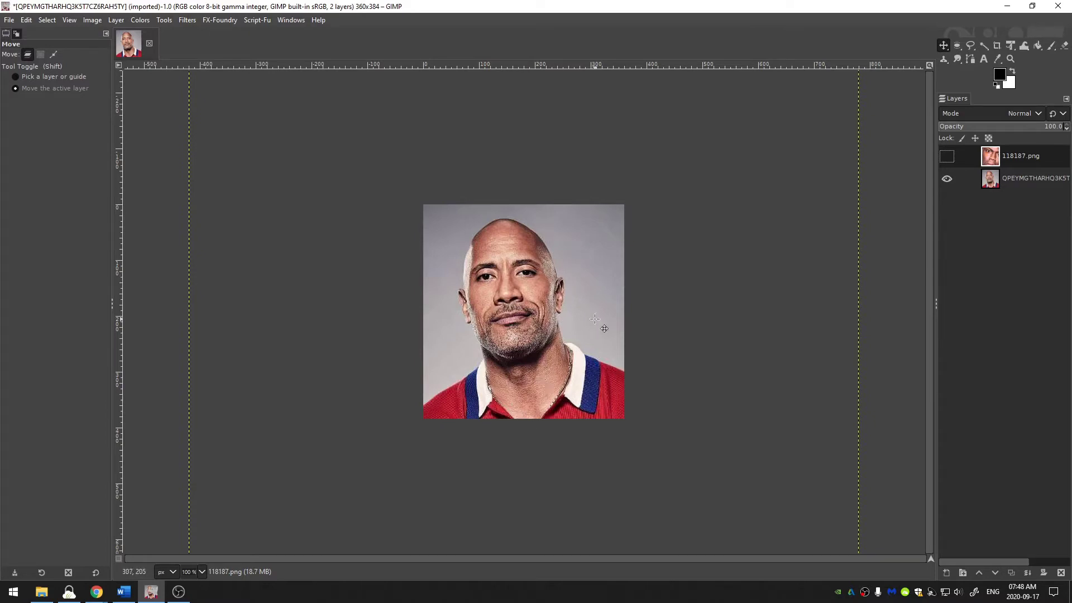
left_click(947, 157)
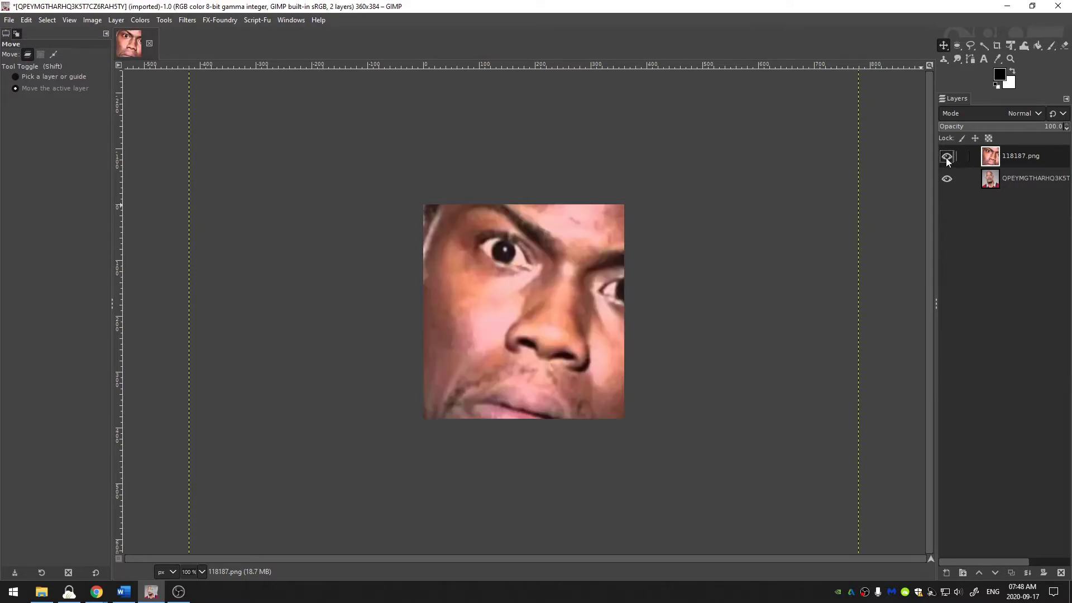
left_click(946, 158)
left_click(947, 158)
left_click(947, 158)
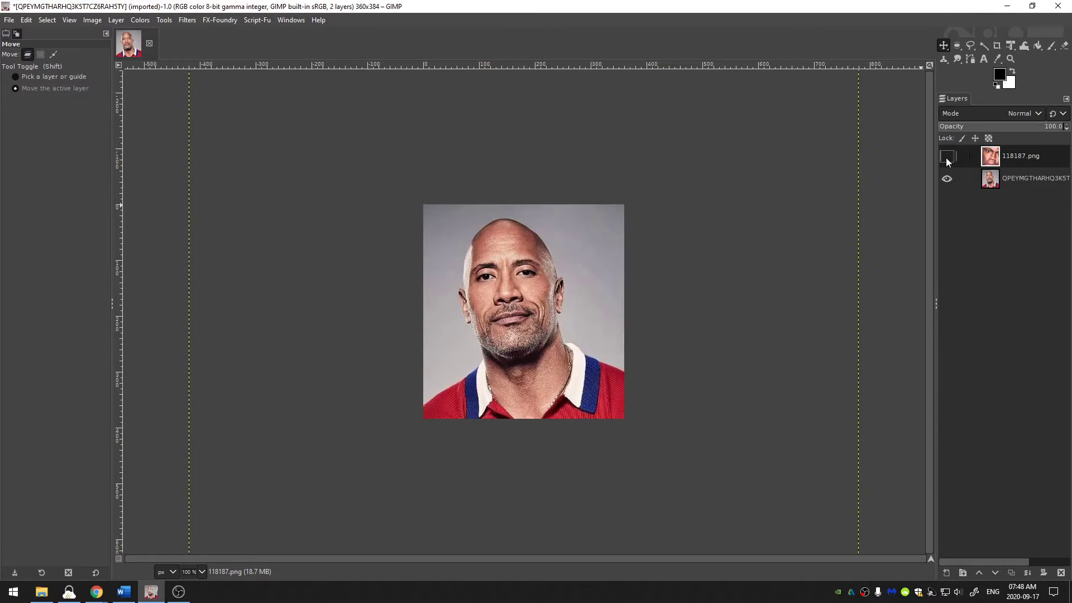
left_click(947, 157)
left_click(946, 157)
left_click(946, 157)
Step: Start a Unified Transform on the 118187.png layer with the preview's image opacity lowered to 38.6
key("shift+s")
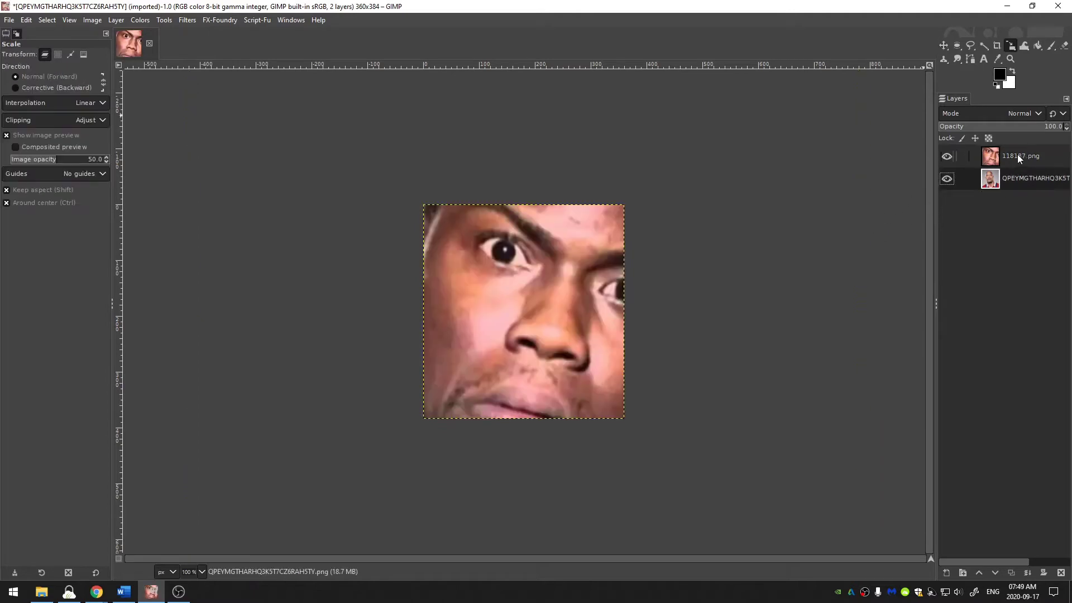
key("shift+t")
left_click(769, 186)
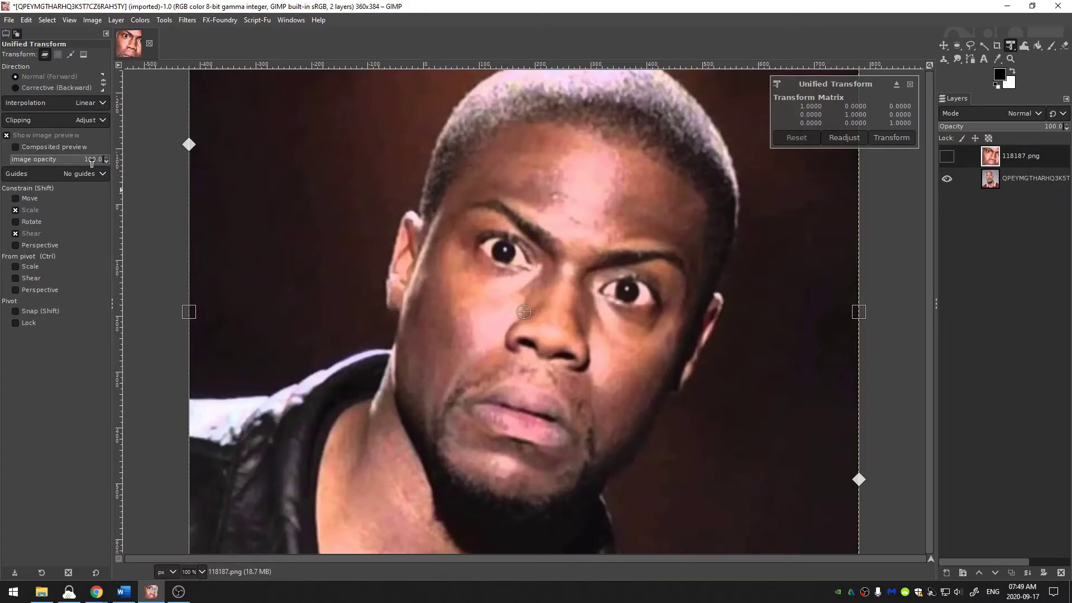
left_click_drag(92, 162, 46, 169)
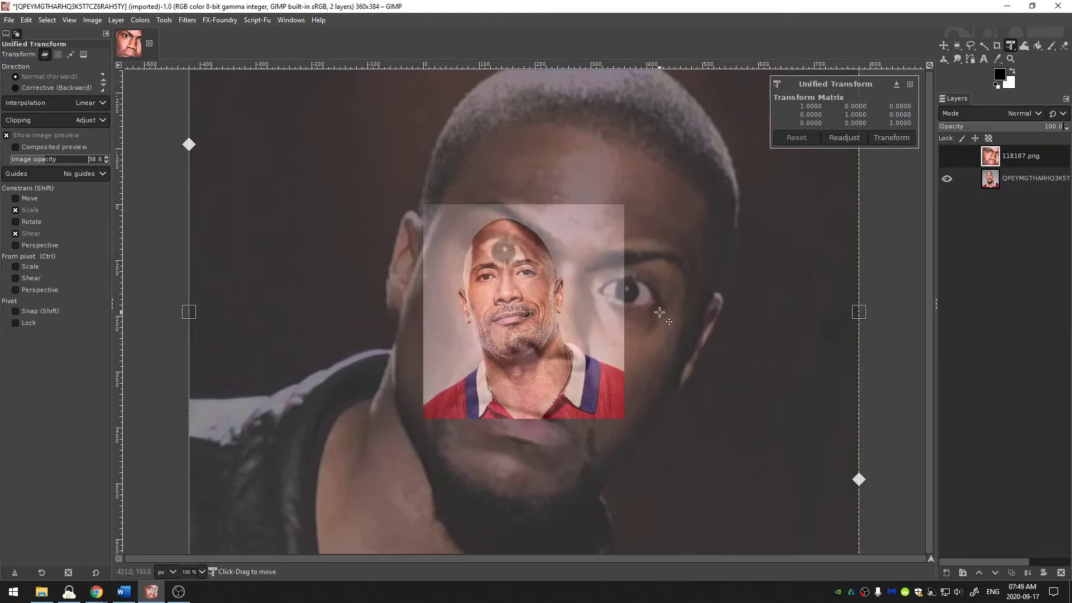
Step: Move the 118187.png layer so its right-hand eye overlaps the matching eye below, and place the transform pivot on that eye
left_click_drag(659, 313, 579, 294)
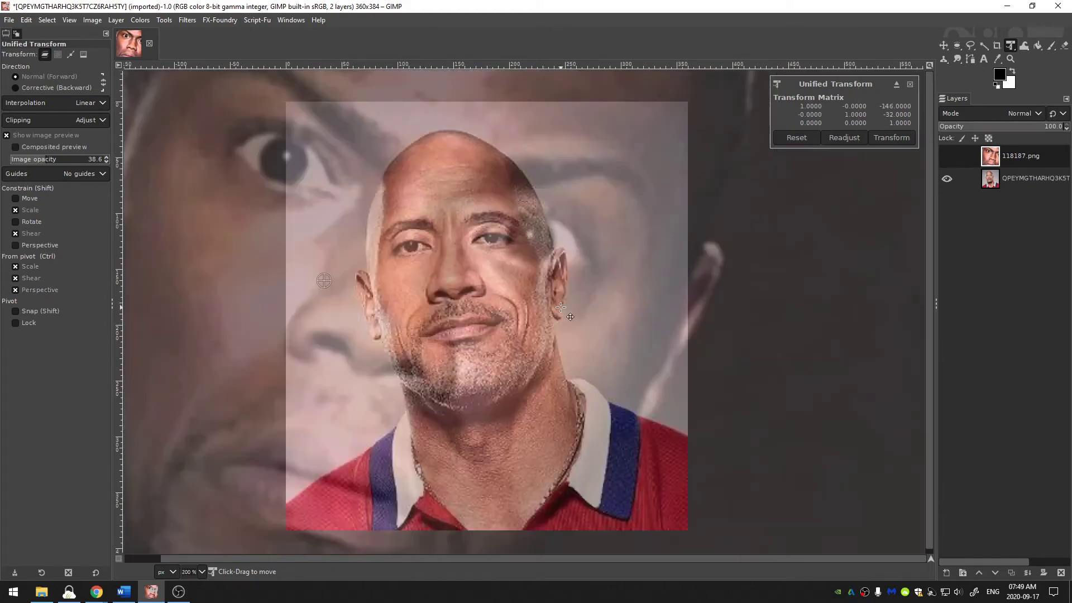
scroll(552, 306, "up", 3, "ctrl")
mouse_move(492, 285)
left_mouse_down()
mouse_move(535, 309)
mouse_move(544, 329)
mouse_move(498, 301)
left_mouse_up()
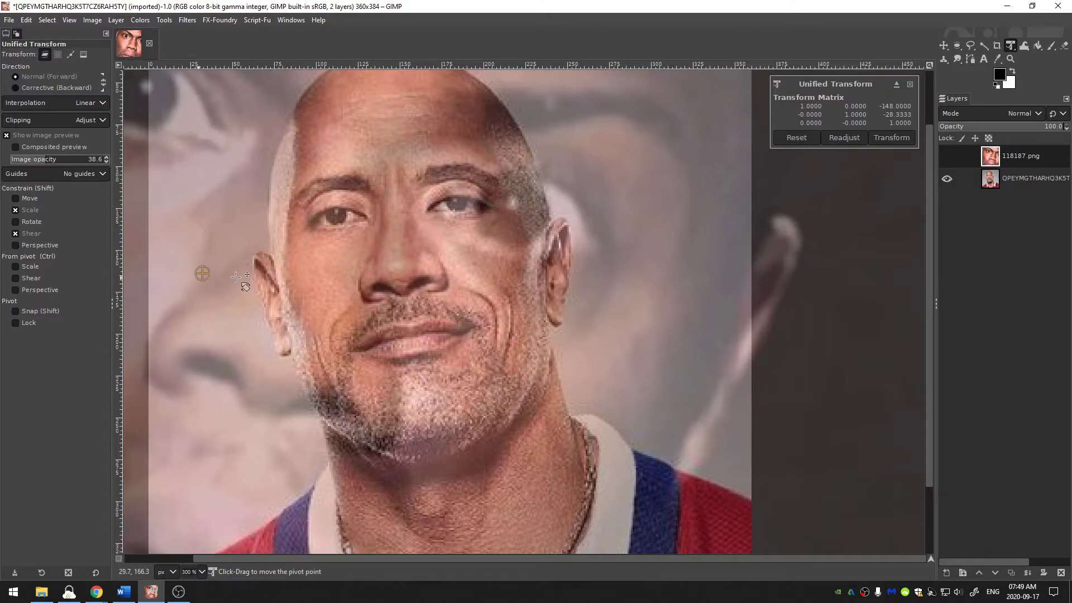
left_click_drag(210, 270, 434, 213)
Step: Scale the layer down around the pivot to about 0.29 and rotate it counter-clockwise until both pairs of eyes line up
scroll(431, 302, "down", 3)
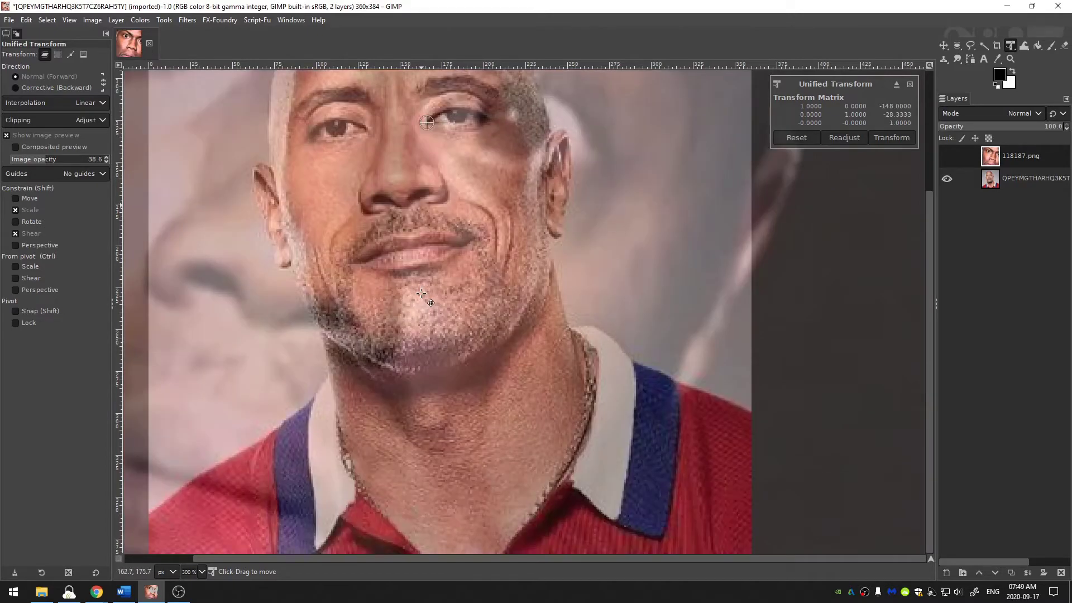
scroll(431, 303, "down", 2)
scroll(429, 303, "down", 2)
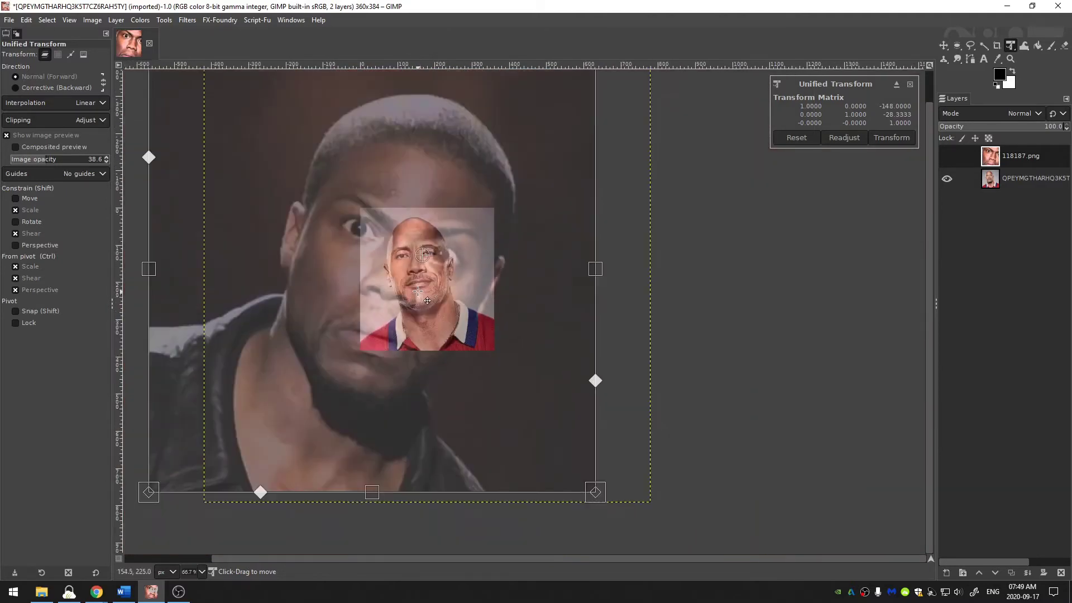
left_click_drag(597, 282, 474, 261)
scroll(468, 267, "up", 3)
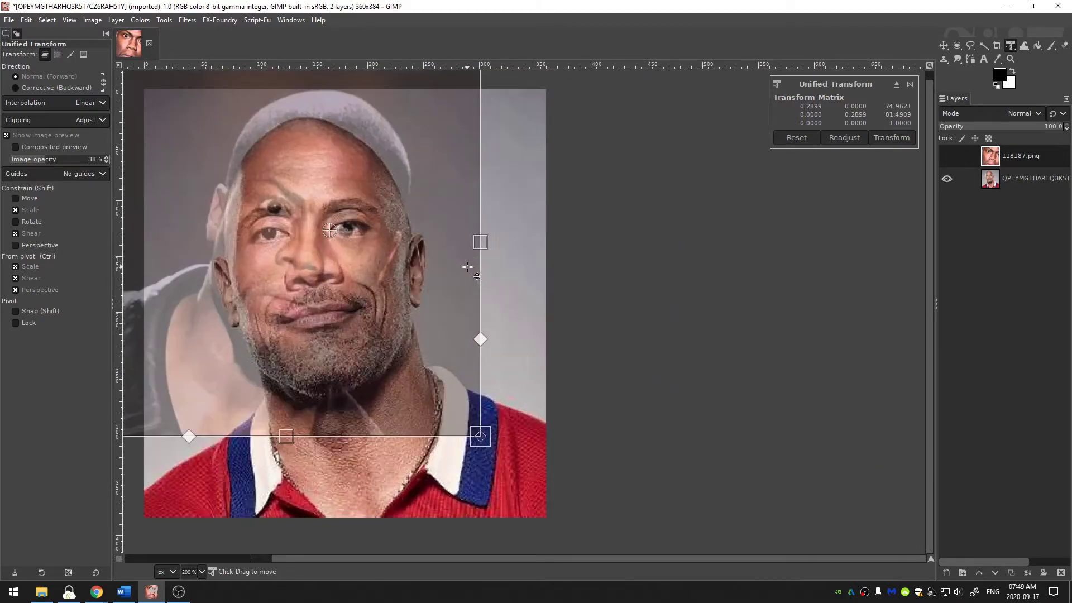
left_click_drag(505, 210, 485, 121)
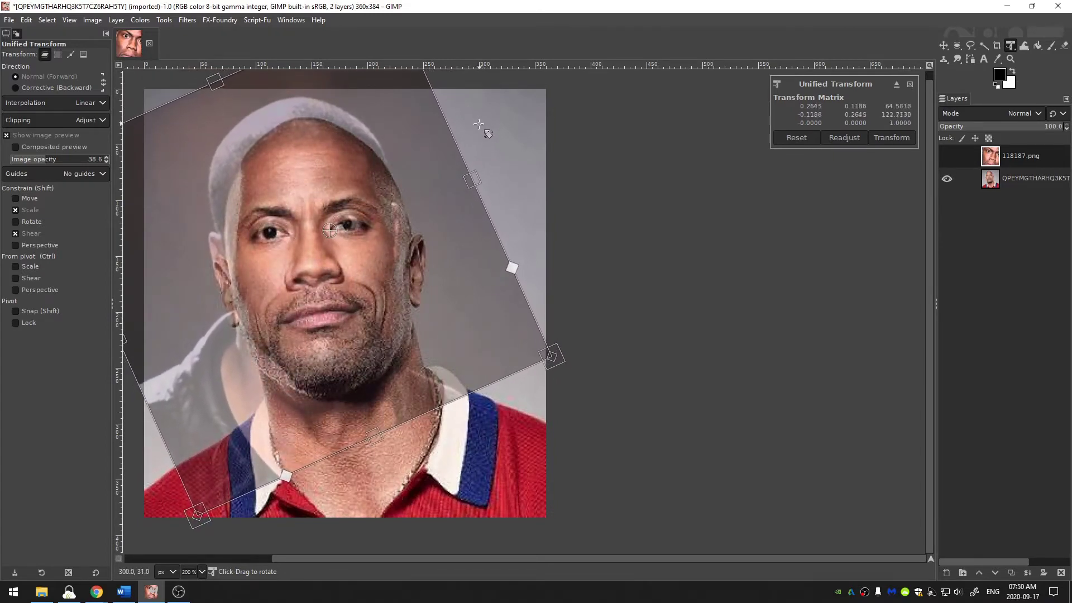
Step: Fine-tune the layer's rotation, position and scale over the base face's eyes, and apply the Unified Transform
key("ctrl")
scroll(366, 208, "up", 1)
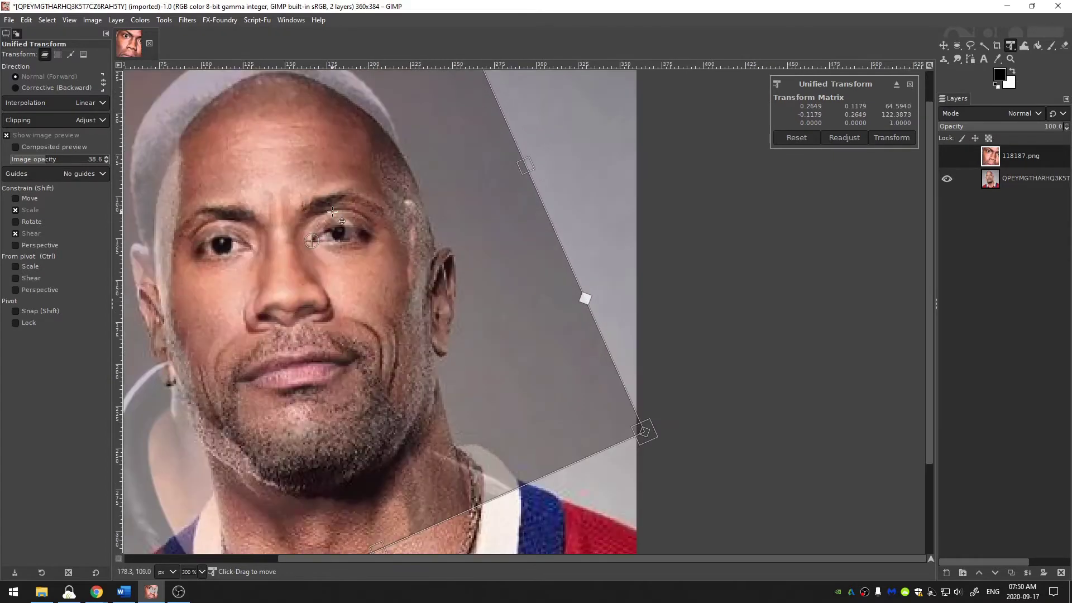
left_click_drag(332, 211, 554, 252)
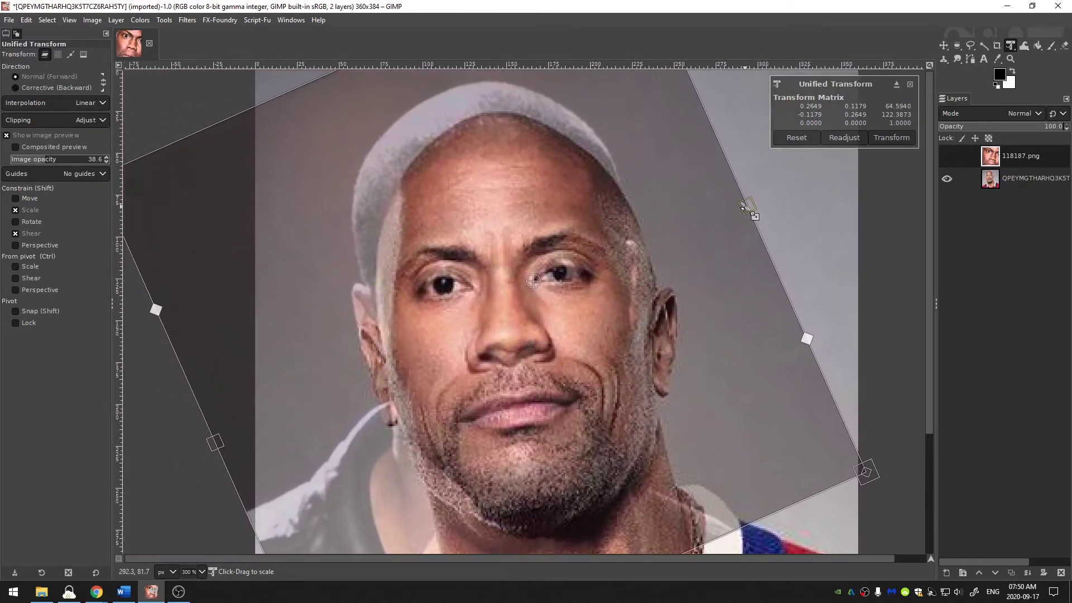
left_click_drag(745, 207, 748, 159)
left_click_drag(478, 291, 478, 283)
mouse_move(742, 200)
left_mouse_down()
mouse_move(750, 173)
mouse_move(751, 206)
left_mouse_up()
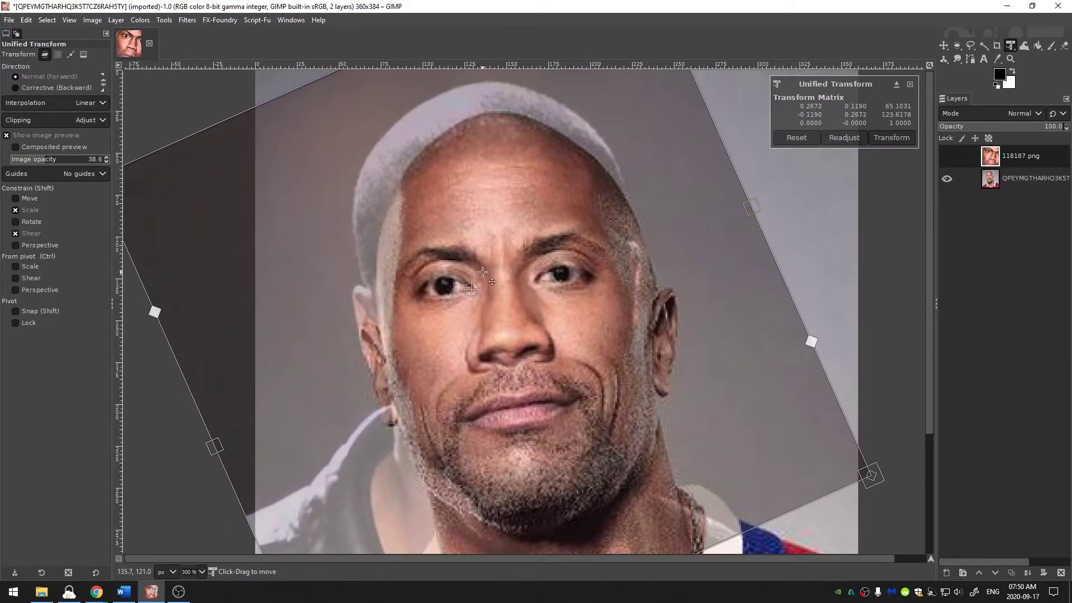
key("Return")
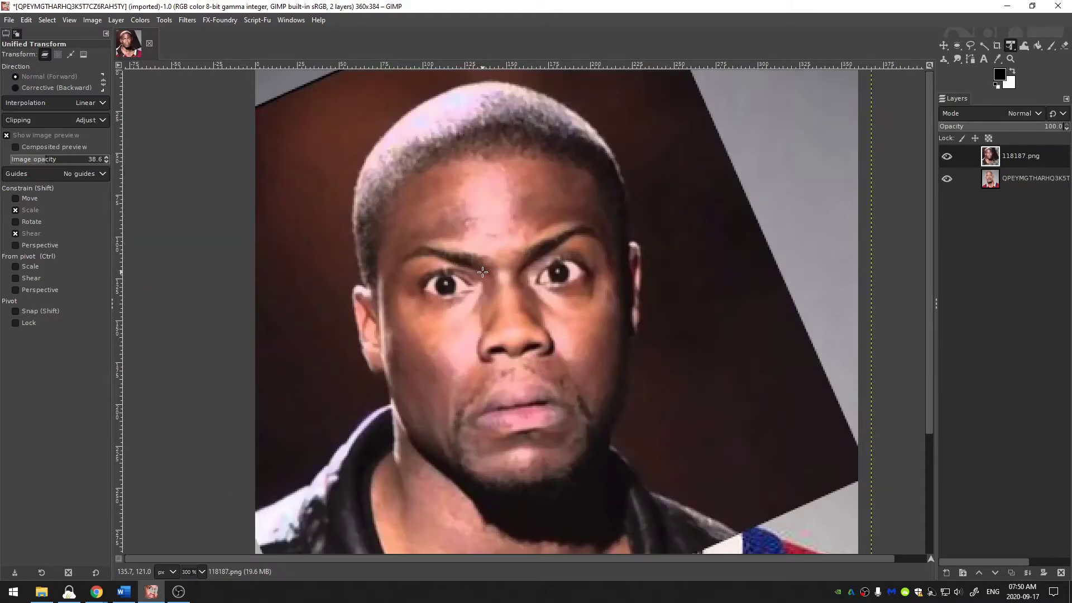
Step: Add a layer mask initialized to Black (full transparency) to the 118187.png layer
key("ctrl")
key("shift")
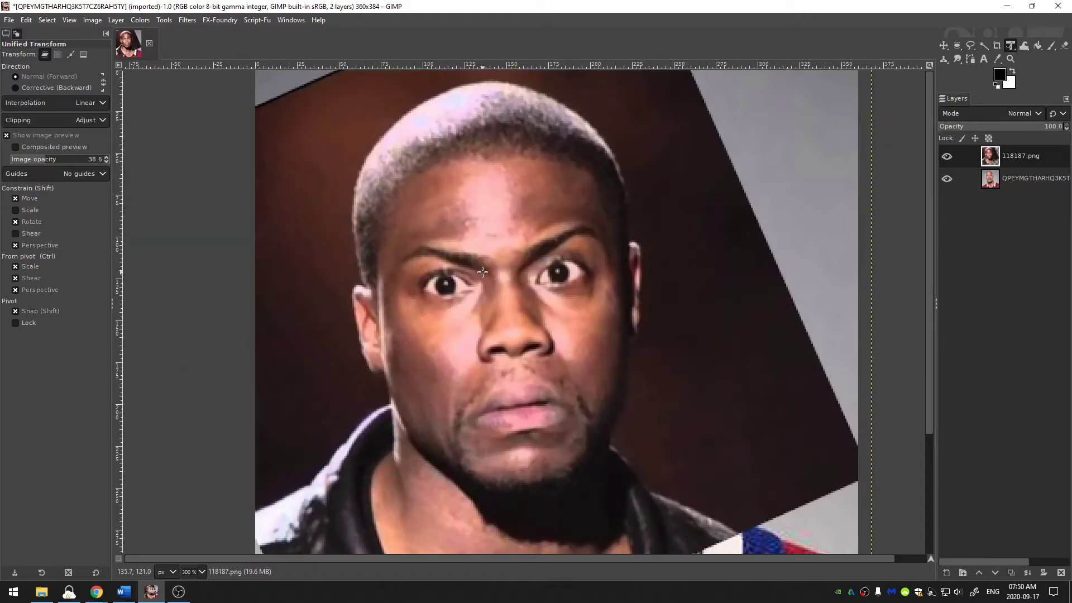
scroll(483, 272, "down", 3)
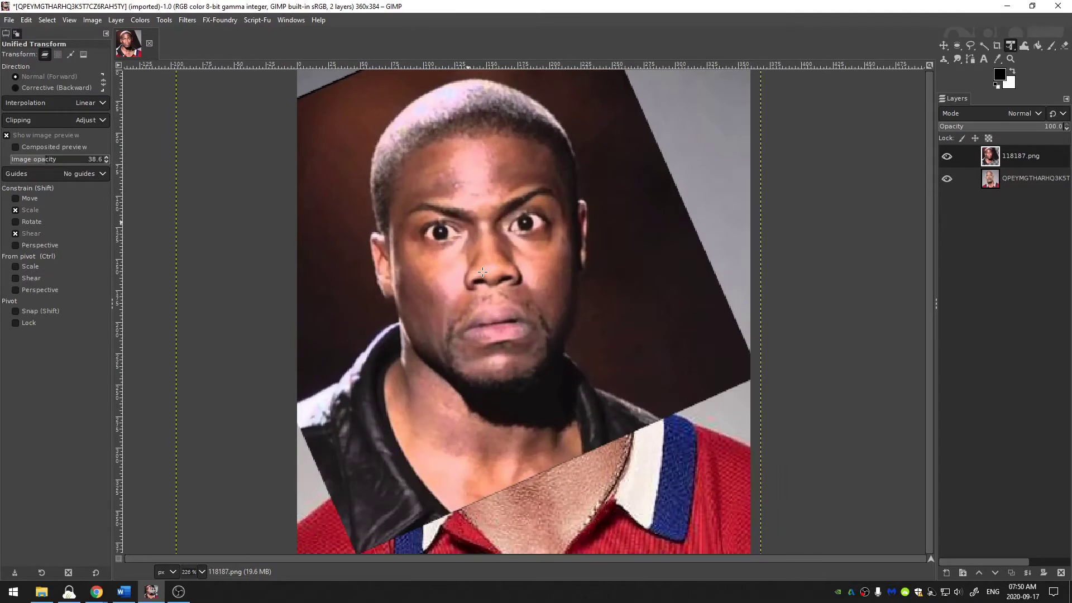
left_click(1044, 573)
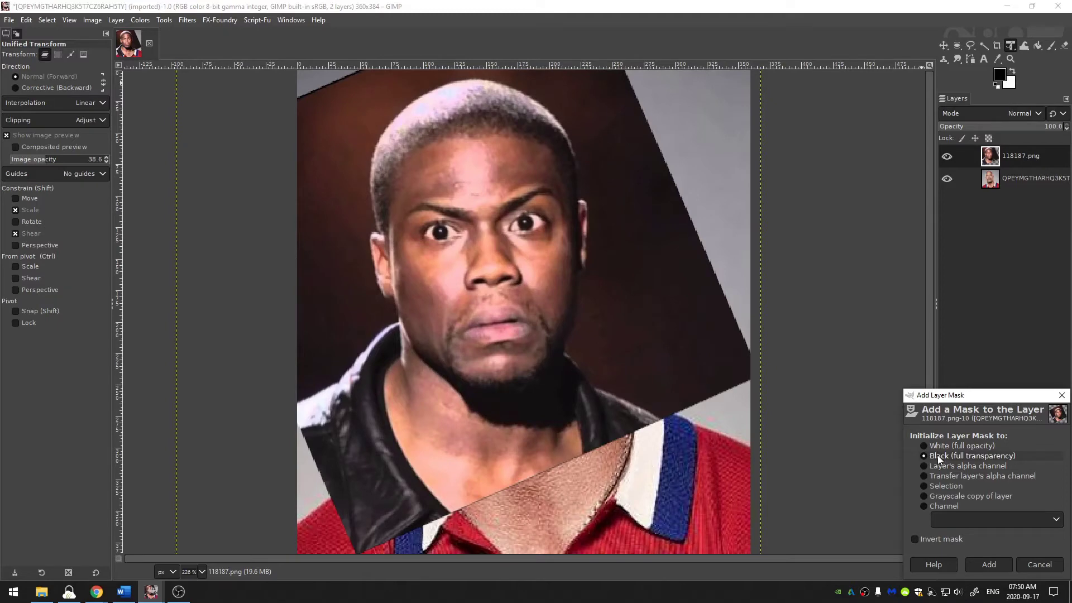
left_click(990, 565)
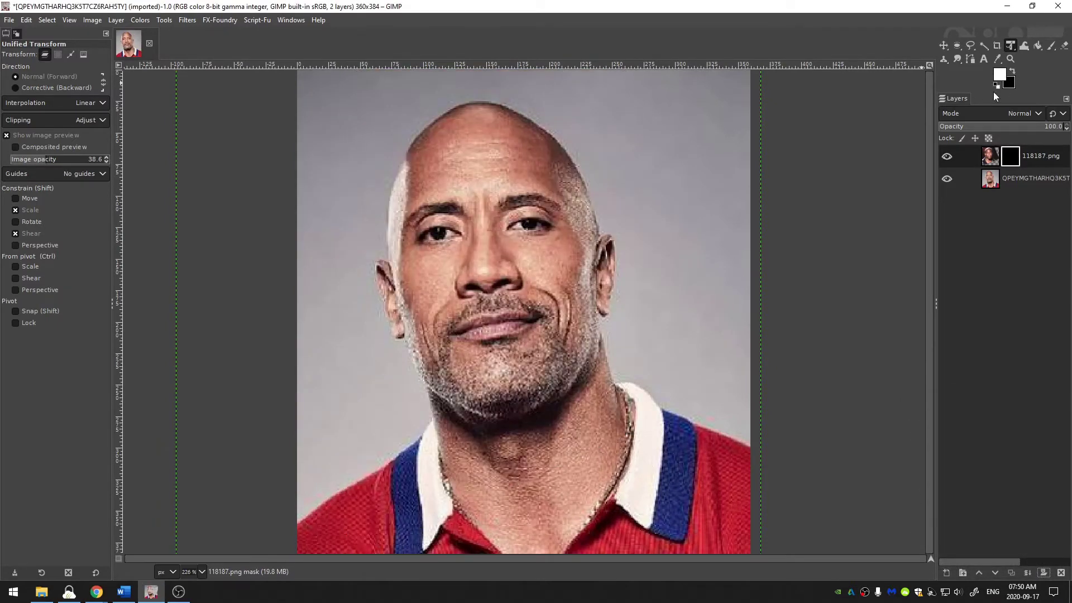
Step: Set up the Paintbrush with the solid round brush from the free_photoshop_gimp set at size 68 and hardness 0
key("p")
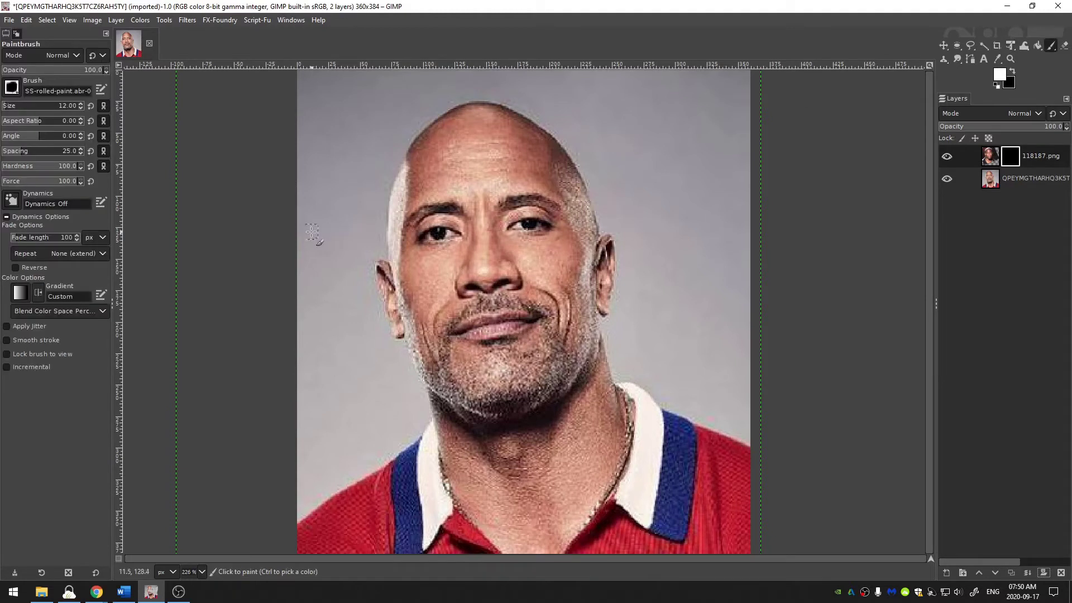
left_click(11, 88)
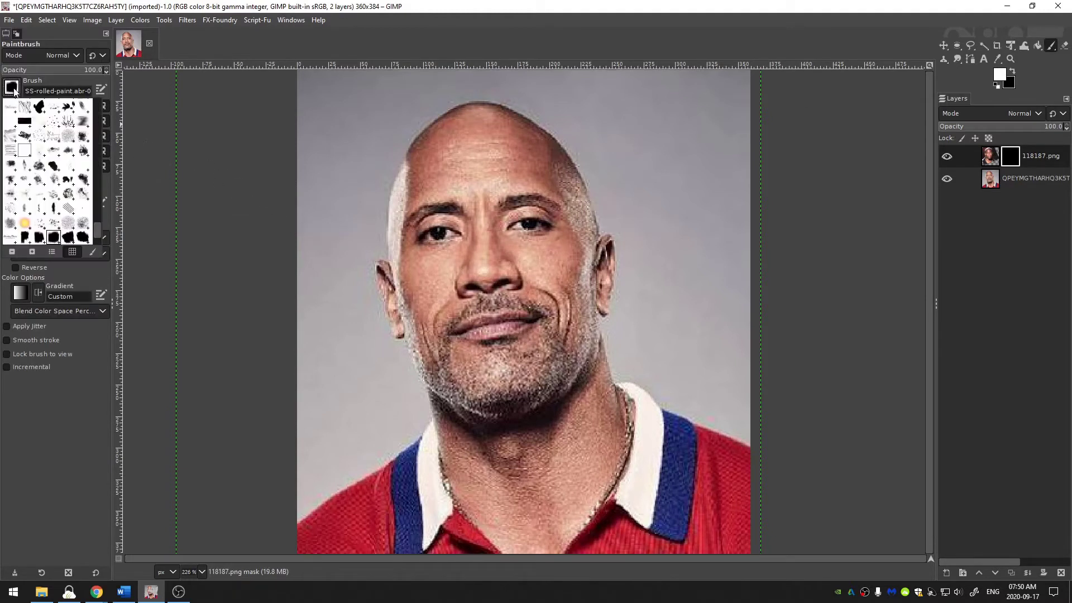
left_click_drag(98, 231, 99, 209)
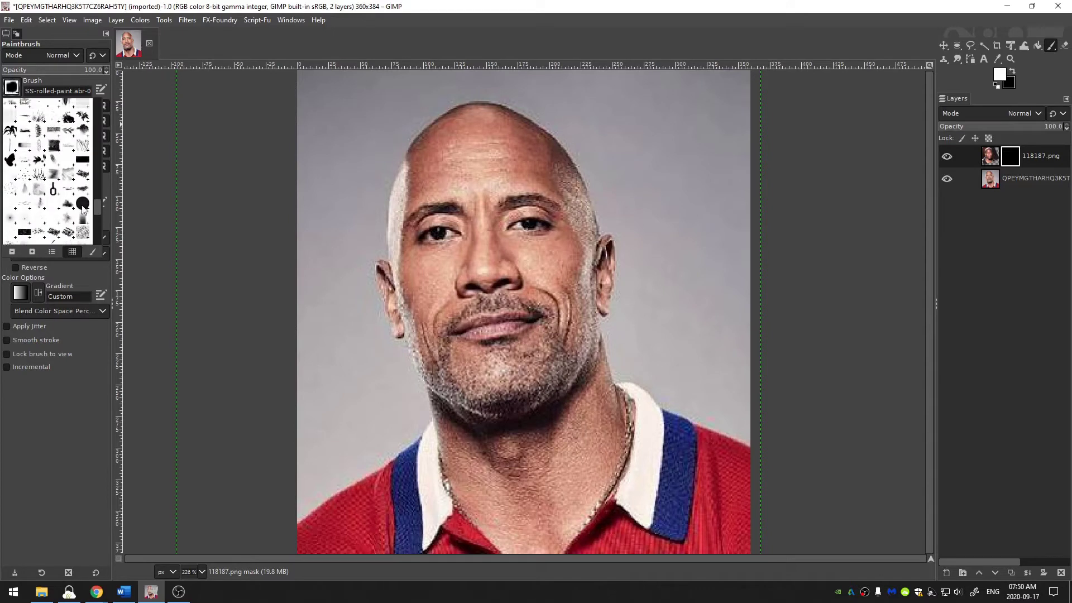
left_click(83, 207)
left_click_drag(11, 112, 16, 114)
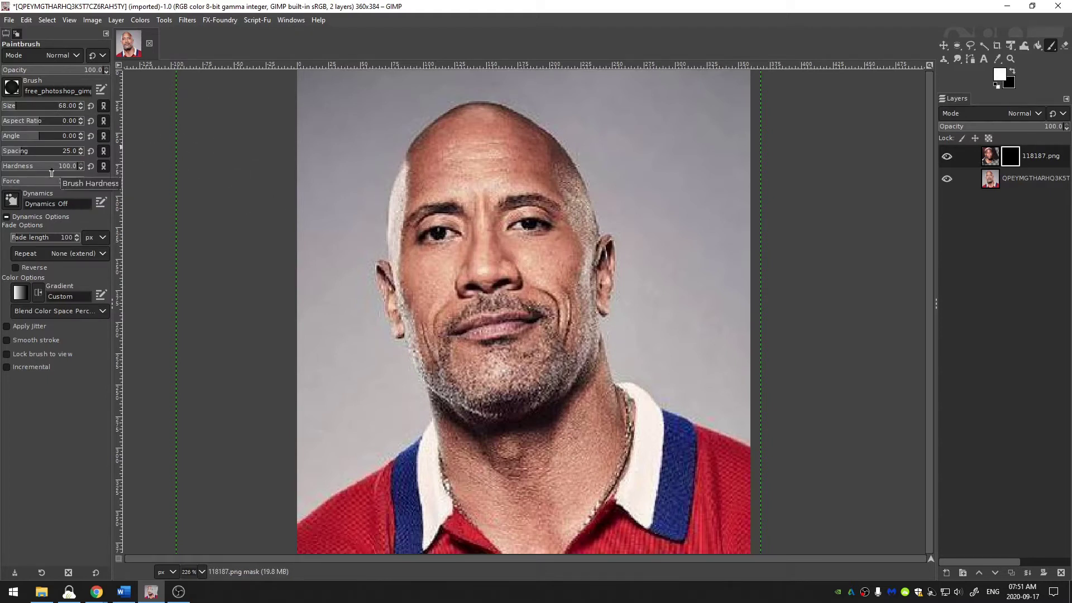
left_click_drag(61, 167, 5, 174)
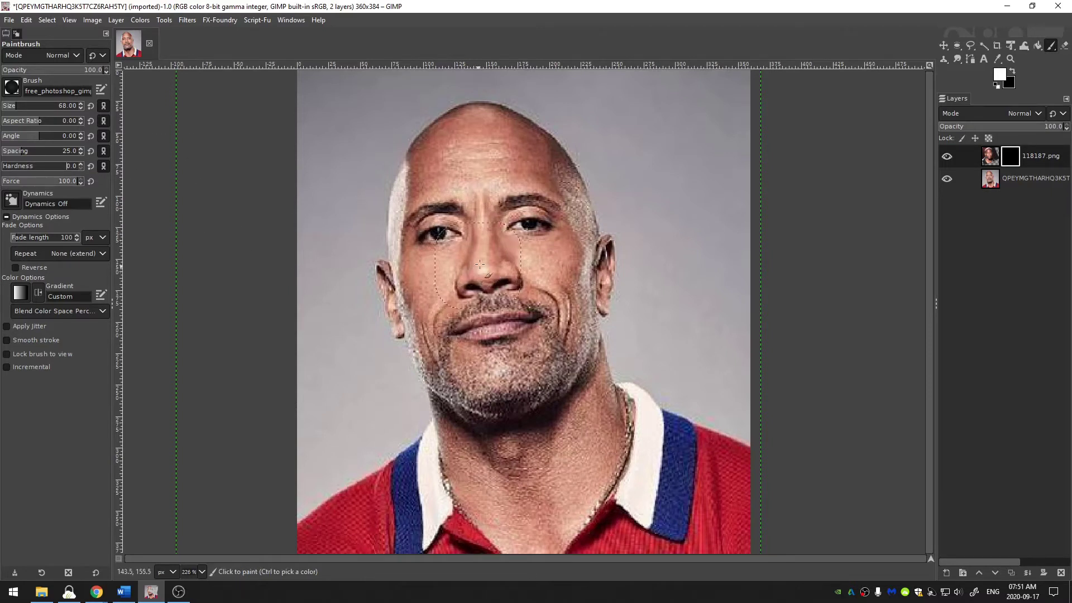
Step: Paint the mask white over the eyes, nose, mouth and chin, and paint black over the forehead to bring the base portrait back
mouse_move(474, 262)
left_mouse_down()
mouse_move(482, 254)
mouse_move(503, 296)
mouse_move(502, 363)
mouse_move(444, 298)
mouse_move(433, 238)
mouse_move(494, 212)
mouse_move(514, 223)
mouse_move(511, 206)
mouse_move(545, 246)
mouse_move(562, 196)
mouse_move(530, 185)
mouse_move(428, 198)
mouse_move(547, 159)
mouse_move(541, 223)
left_mouse_up()
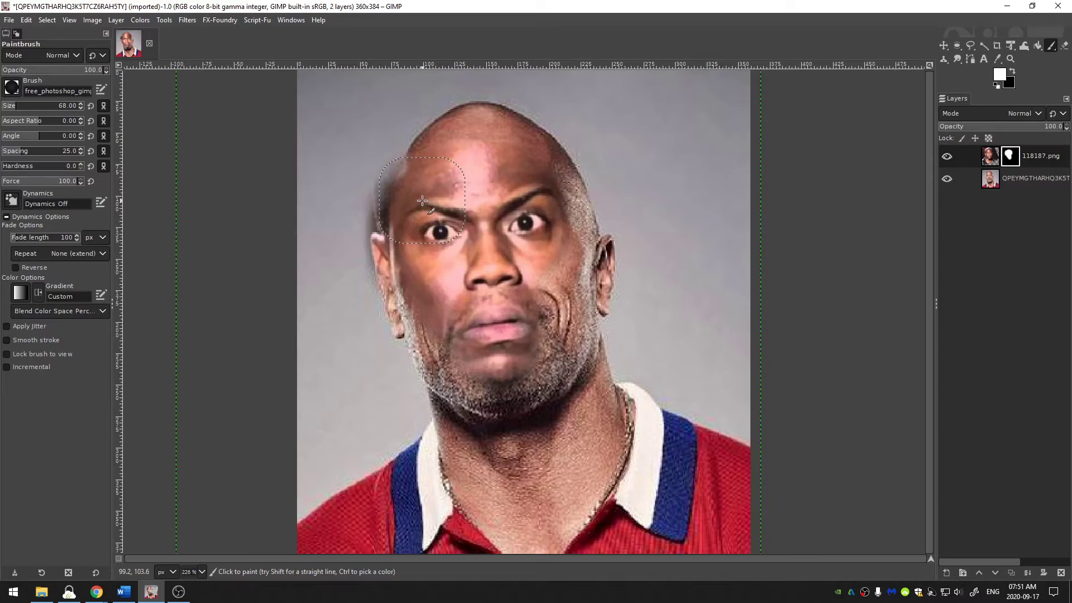
left_click_drag(422, 200, 411, 246)
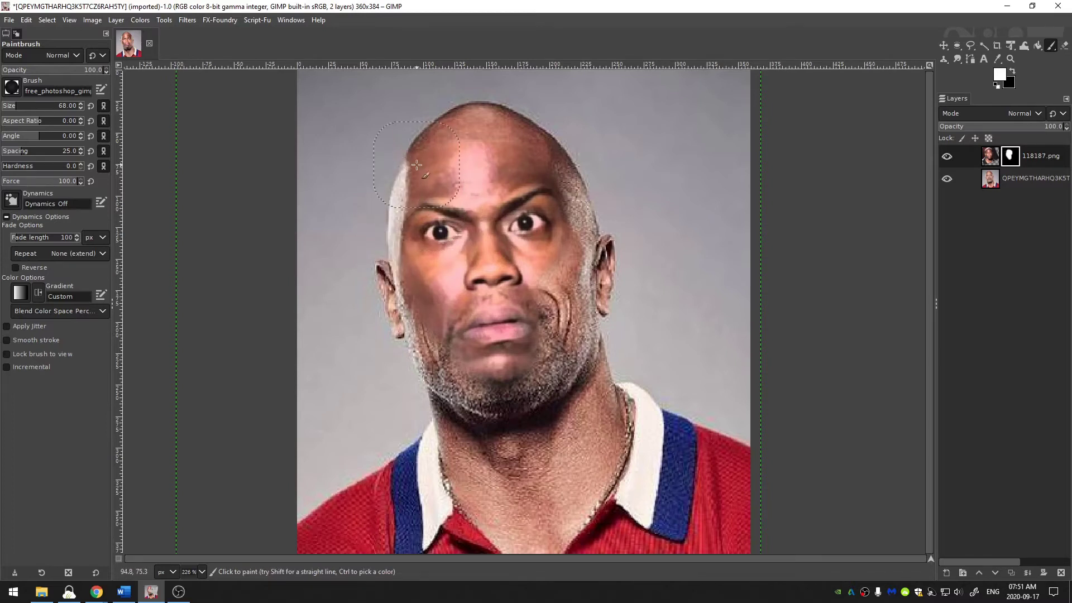
left_click(997, 84)
mouse_move(421, 143)
left_mouse_down()
mouse_move(519, 136)
mouse_move(552, 132)
left_mouse_up()
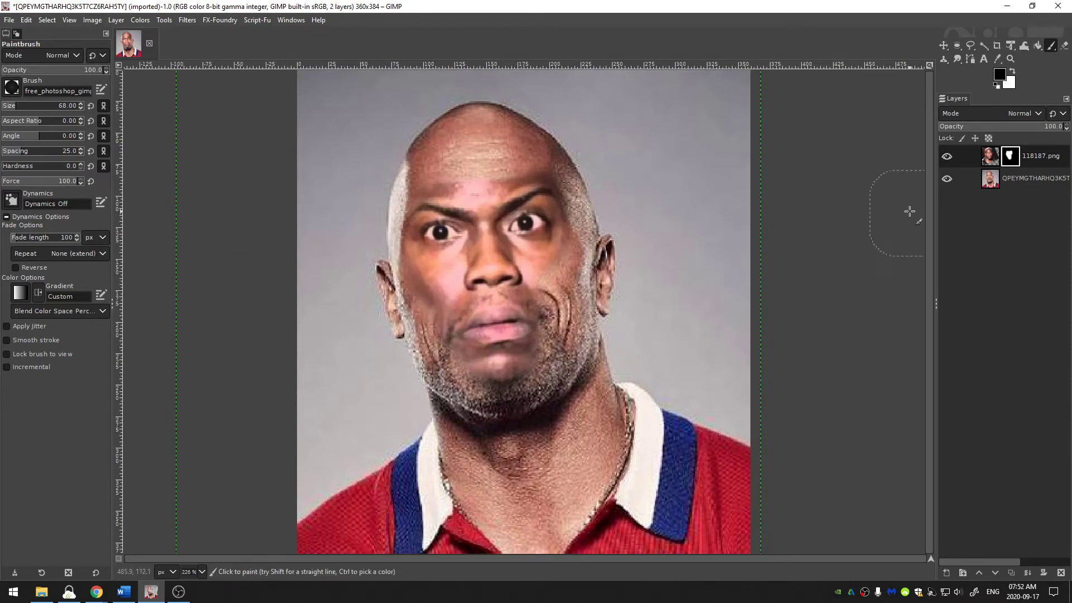
Step: Paint the mask white with a size 29 brush over both cheeks and the right-hand jaw to reveal more of the swapped face
key("x")
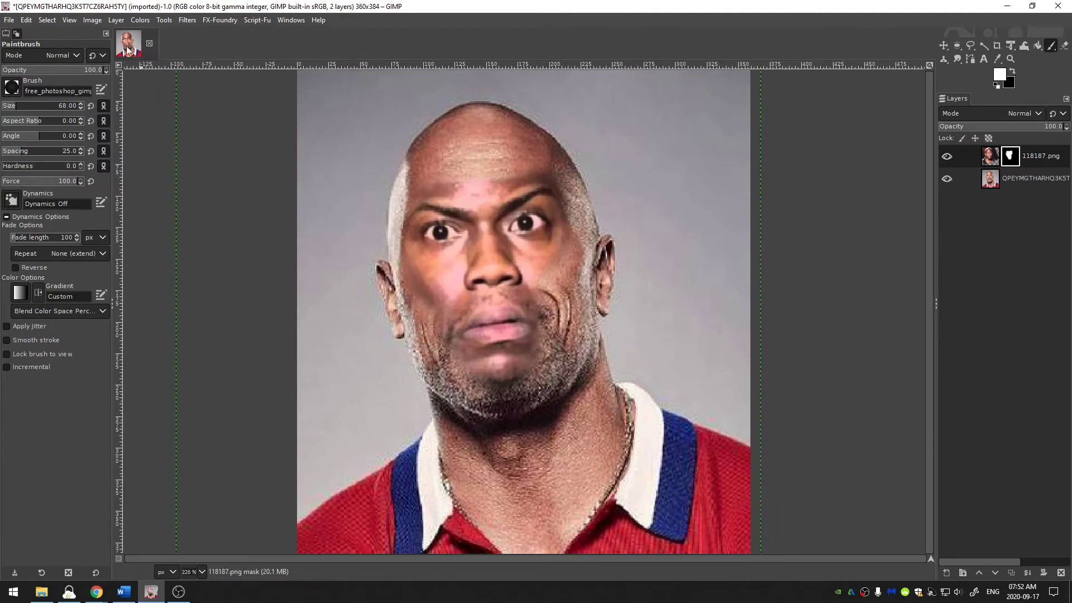
left_click_drag(11, 112, 9, 112)
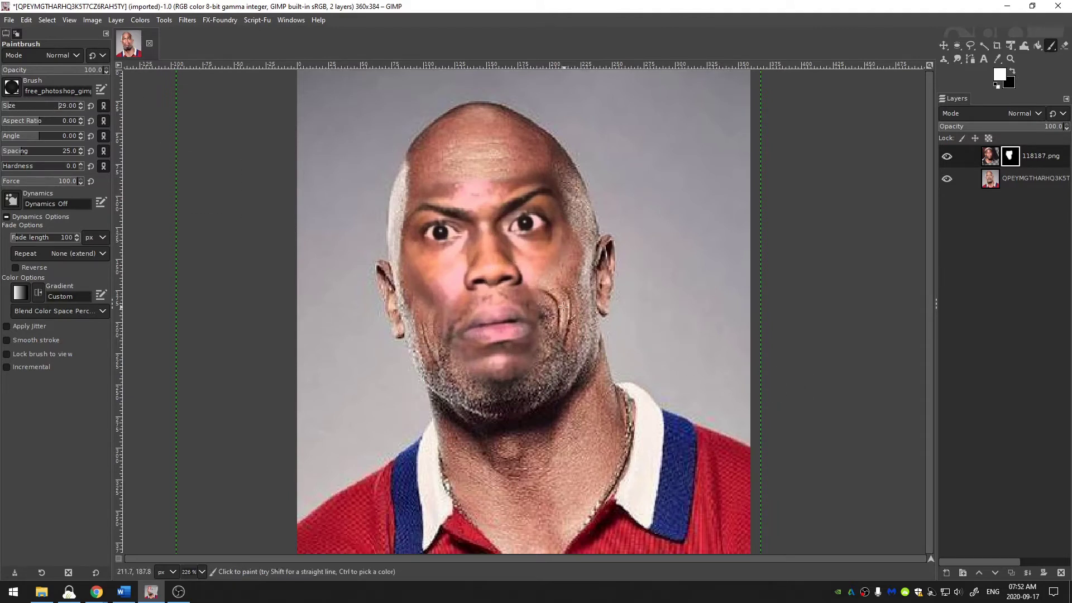
mouse_move(553, 301)
left_mouse_down()
mouse_move(534, 358)
mouse_move(458, 362)
mouse_move(430, 314)
left_mouse_up()
mouse_move(551, 358)
left_mouse_down()
mouse_move(568, 254)
mouse_move(589, 256)
left_mouse_up()
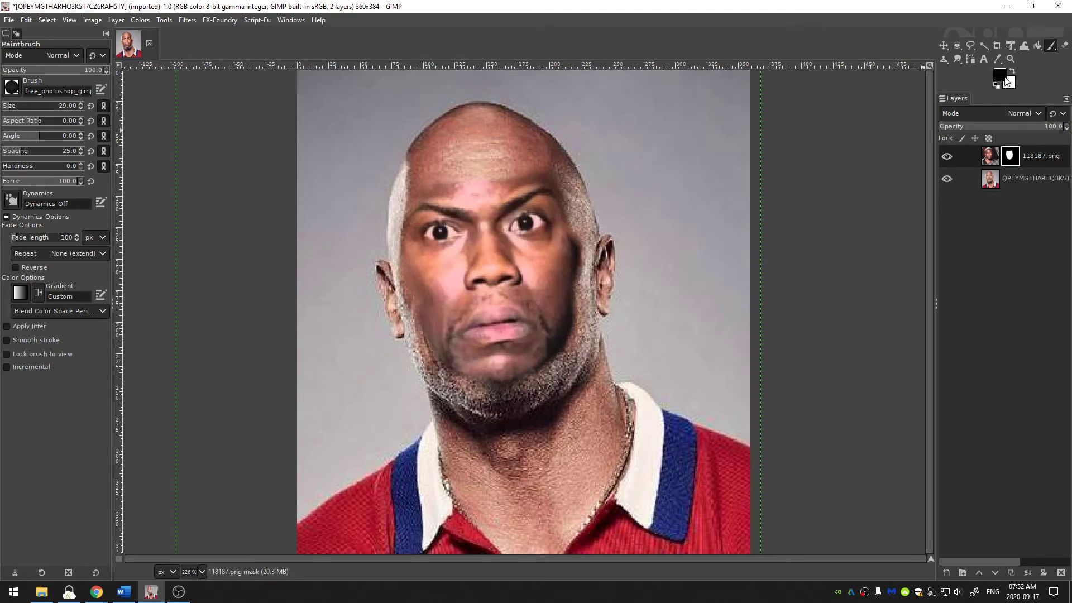
Step: Paint the mask black from beside the right-hand ear down to the jaw to trim the swapped face's edge
key("x")
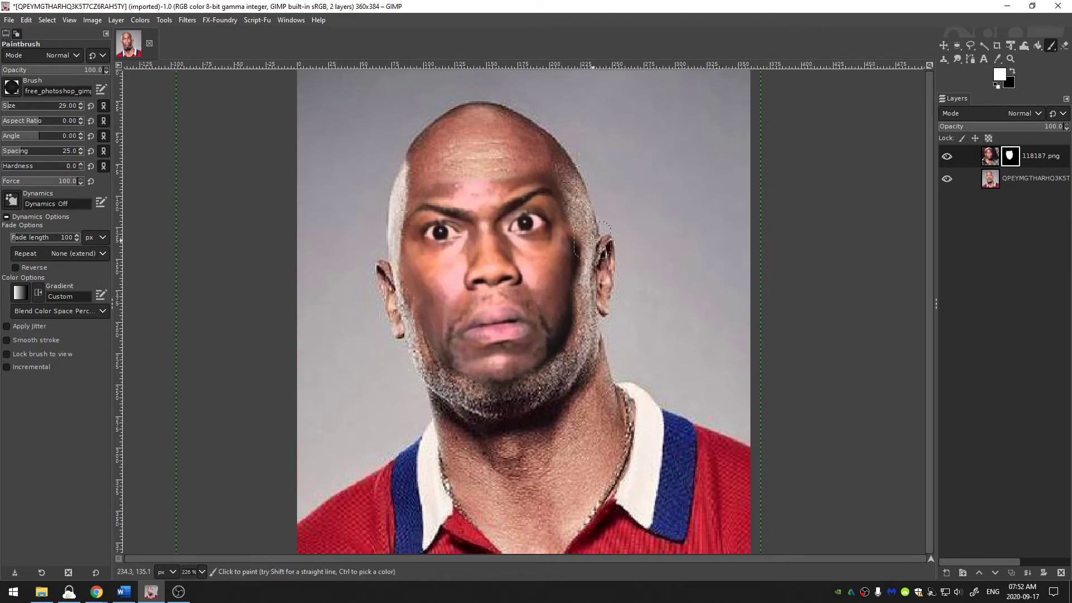
key("x")
mouse_move(593, 239)
left_mouse_down()
mouse_move(575, 269)
mouse_move(559, 371)
left_mouse_up()
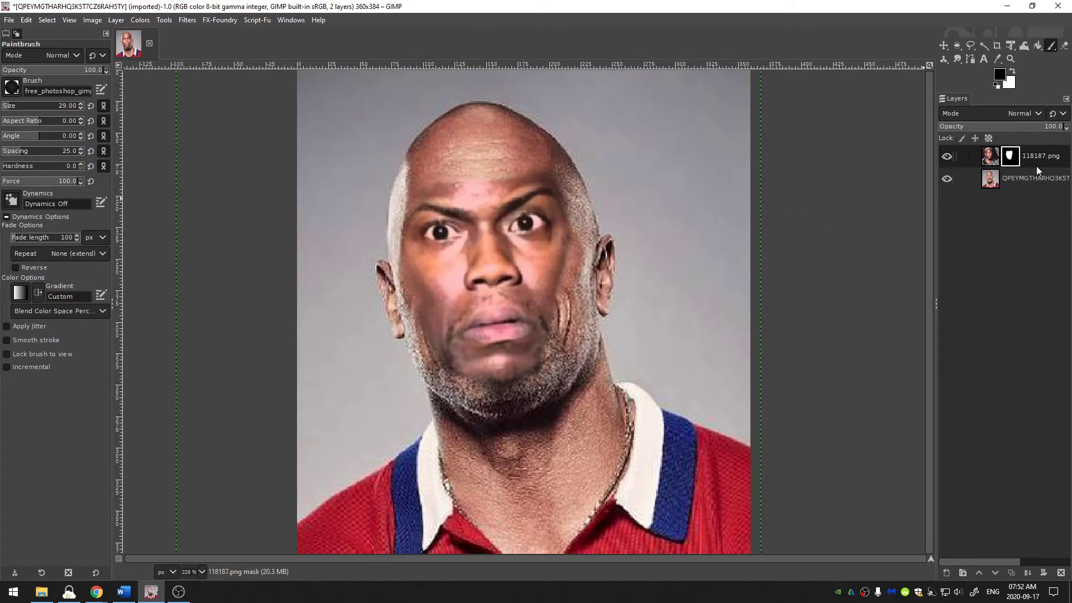
Step: Hide the base portrait, paint the mask white around the chin, cheeks and temples, and show the base portrait again
left_click(947, 178)
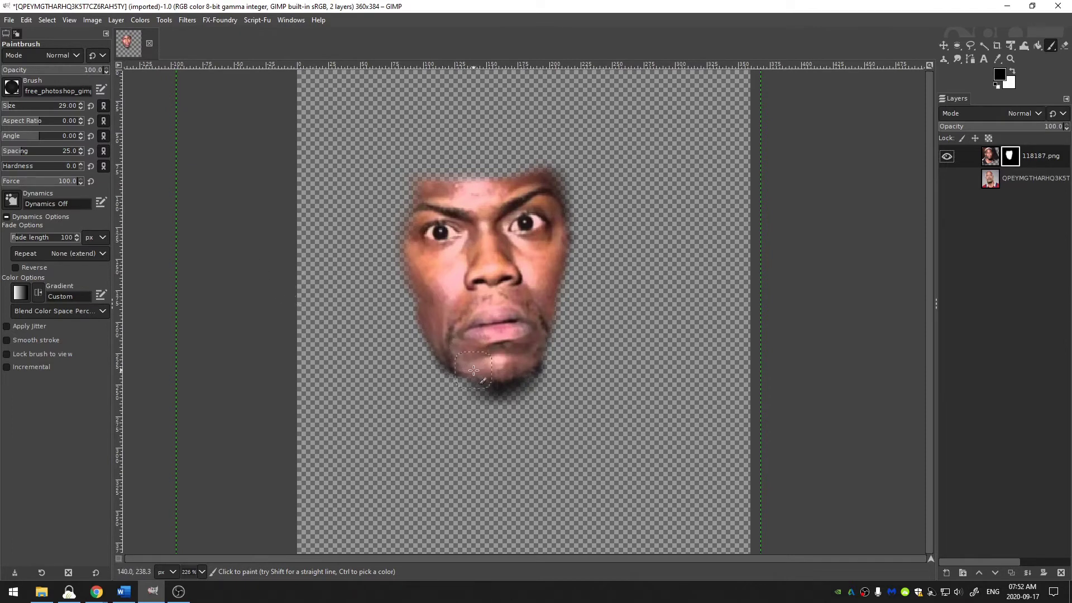
key("x")
mouse_move(481, 362)
left_mouse_down()
mouse_move(466, 360)
mouse_move(466, 377)
mouse_move(491, 369)
mouse_move(562, 246)
mouse_move(413, 198)
mouse_move(399, 246)
mouse_move(414, 301)
left_mouse_up()
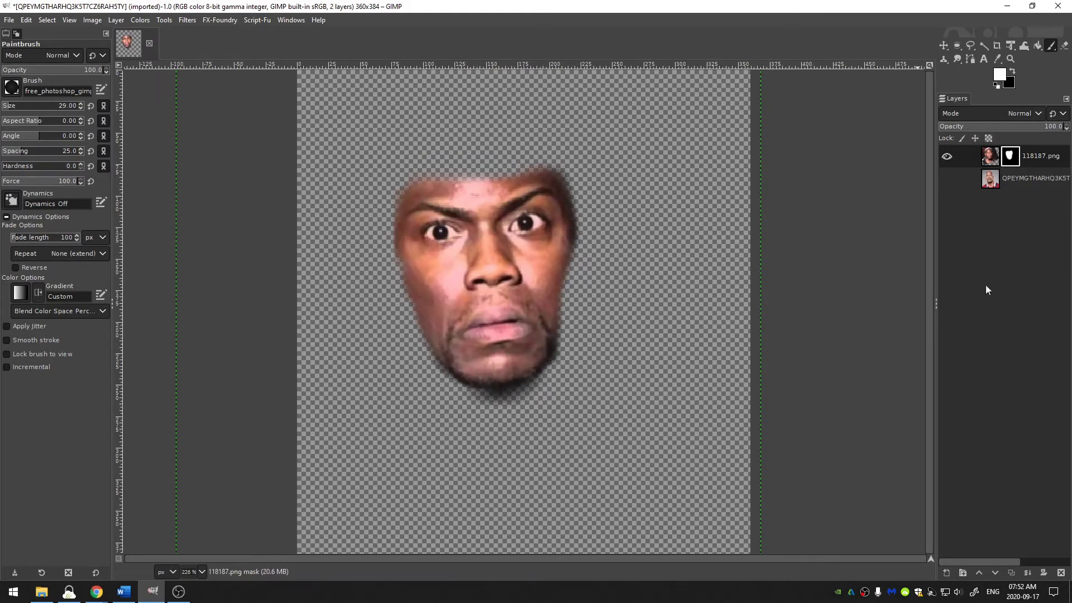
left_click(947, 178)
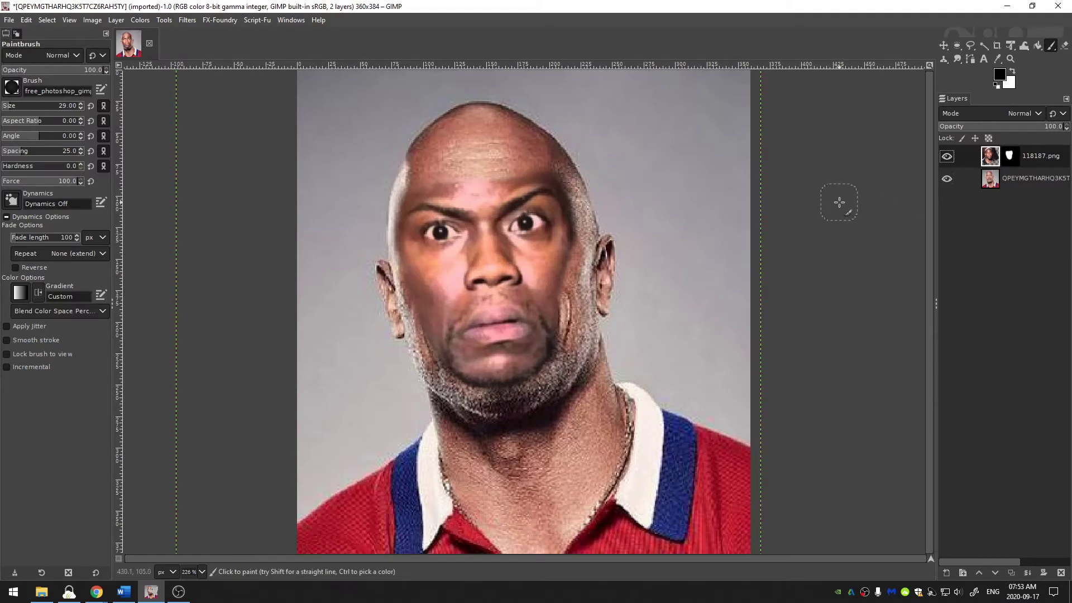
Step: Duplicate the 118187.png layer, move the original below the base portrait as a backup, and select the copy
key("shift+ctrl+d")
left_click_drag(1027, 174, 1037, 243)
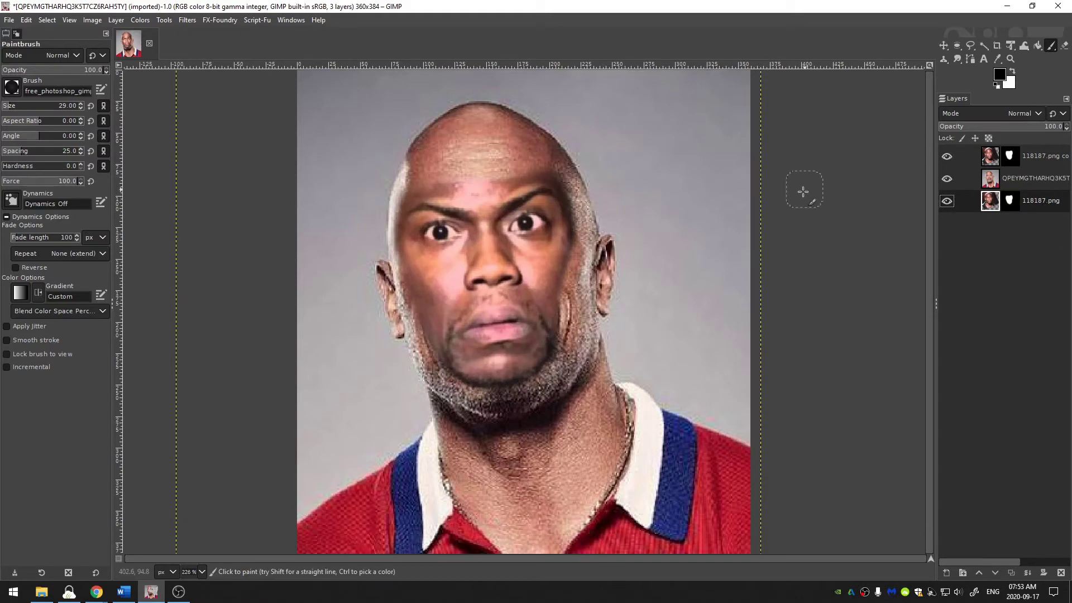
left_click(973, 162)
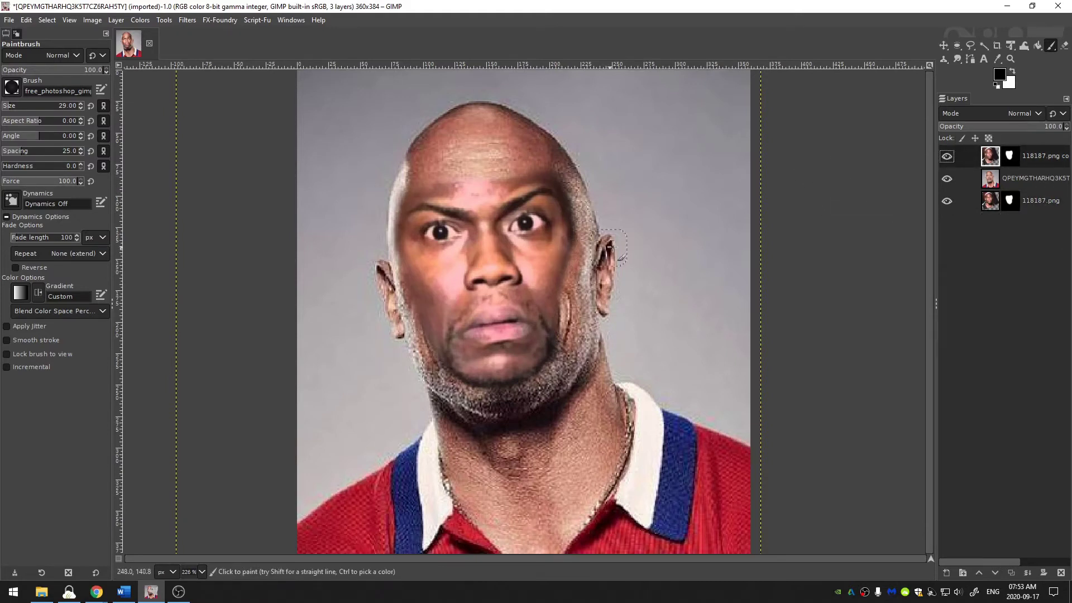
Step: Open Hue-Chroma for the 118187.png copy and set hue to 1.05, chroma to 4.07 and lightness to 6.98
left_click(141, 21)
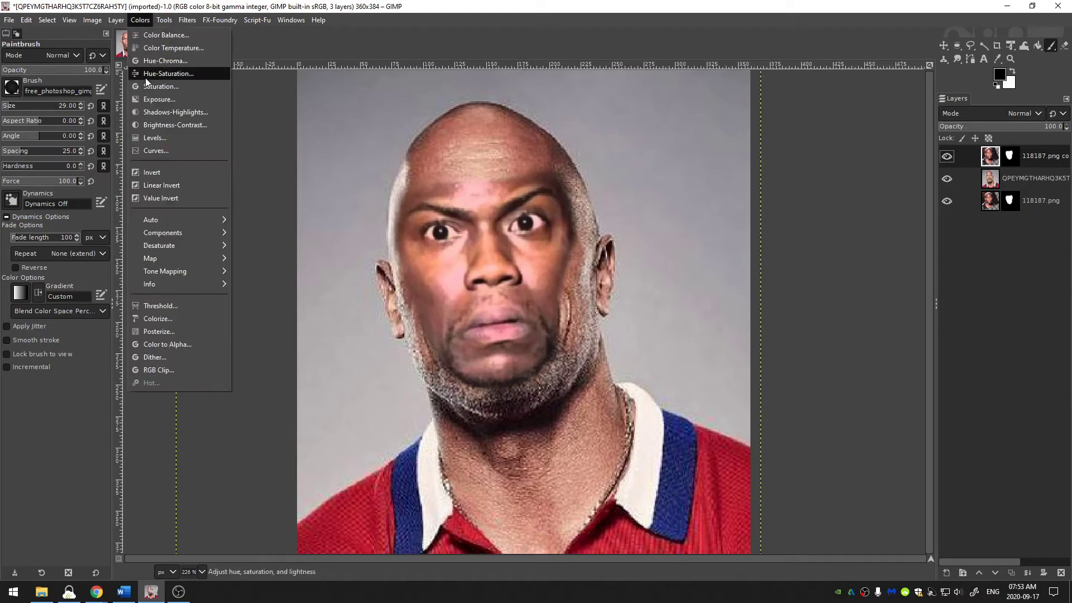
left_click(153, 61)
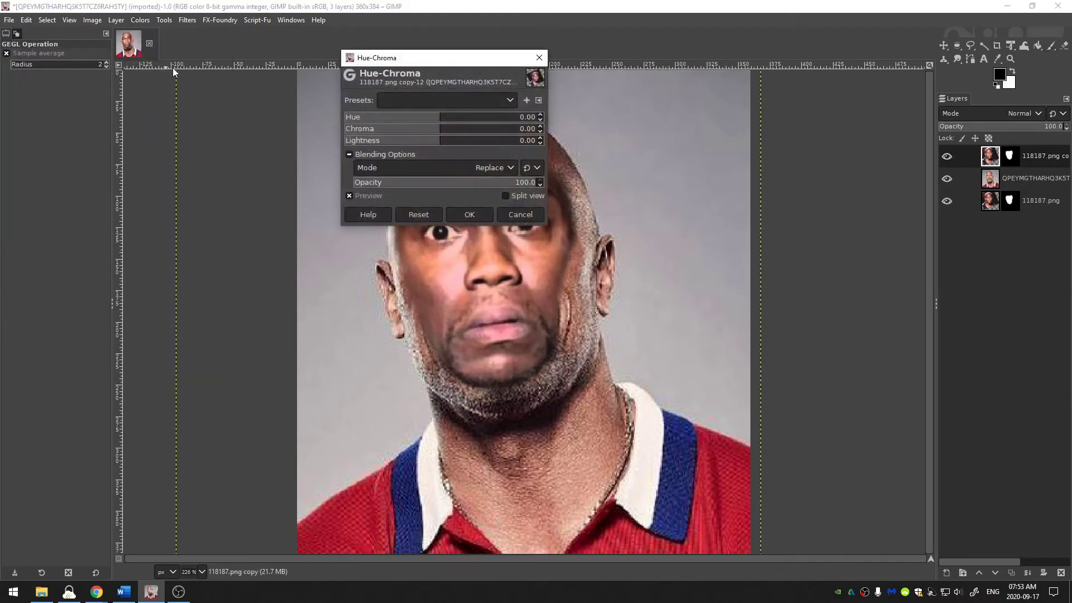
left_click_drag(441, 59, 875, 76)
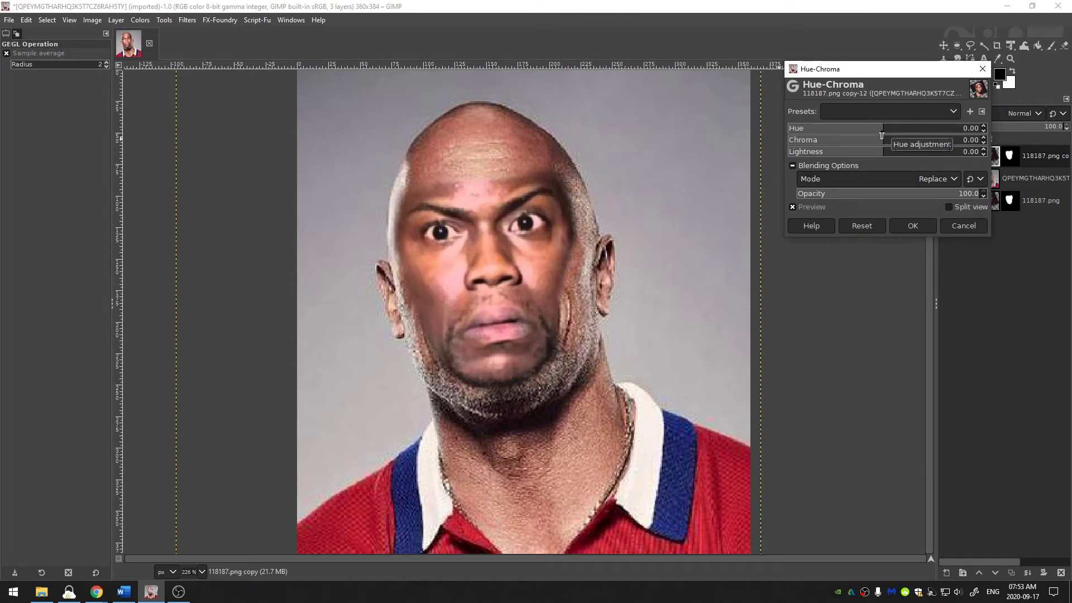
left_click_drag(882, 136, 884, 138)
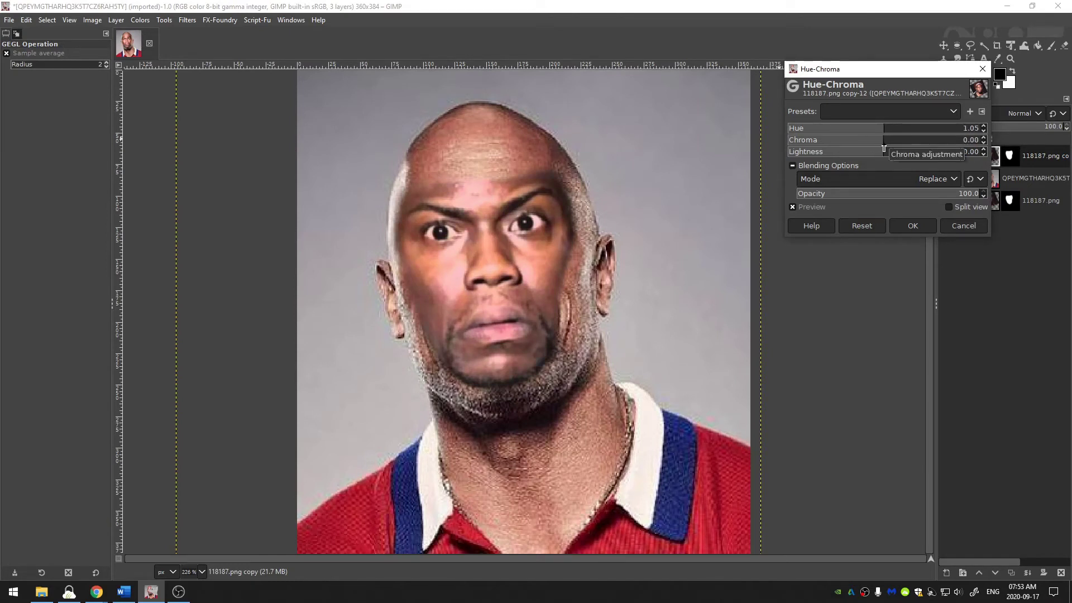
mouse_move(884, 152)
left_mouse_down()
mouse_move(876, 157)
mouse_move(890, 162)
left_mouse_up()
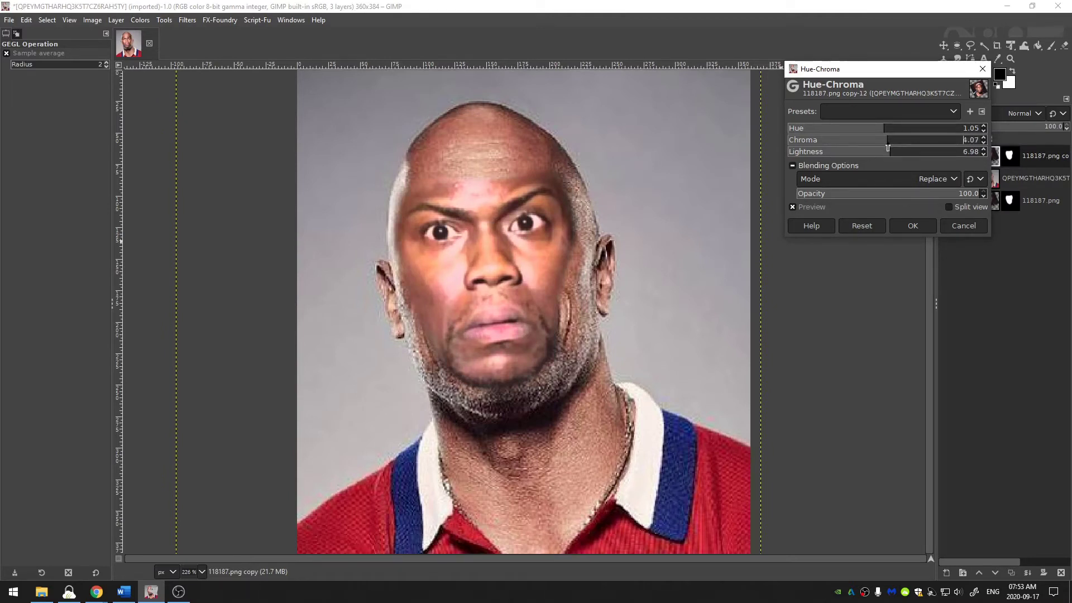
Step: Fine-tune the chroma, hue and lightness to match the base skin tone, and apply the Hue-Chroma adjustment
left_click_drag(891, 144, 891, 144)
left_click(884, 132)
left_click_drag(891, 158, 891, 163)
left_click(910, 227)
Step: Paint black over the chin on the copy's mask using the 15 to 20 variant brush at hardness 0 and size 173
key("w")
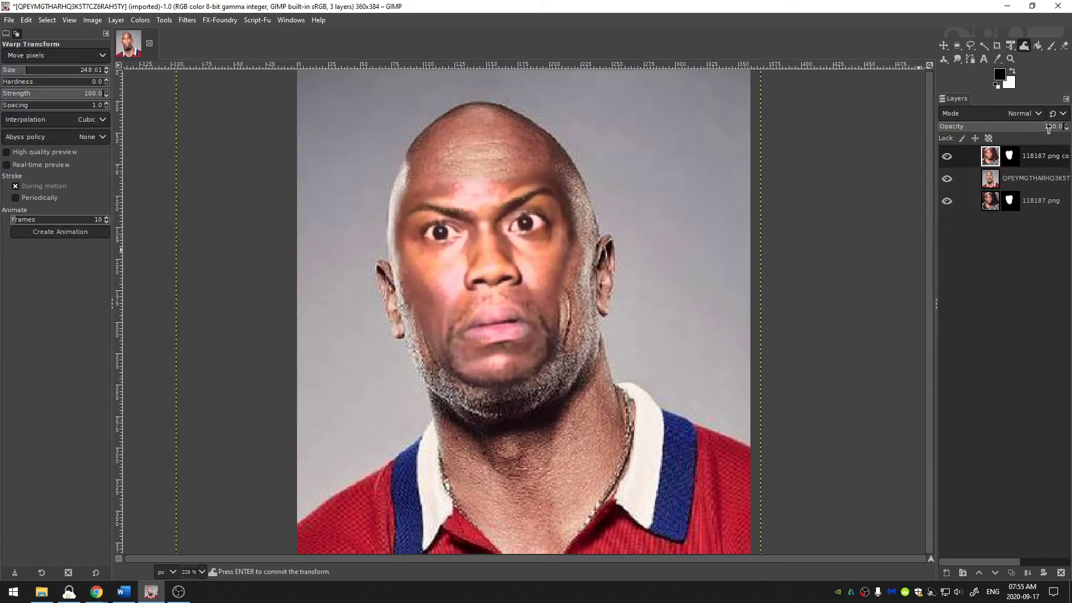
left_click(1011, 156)
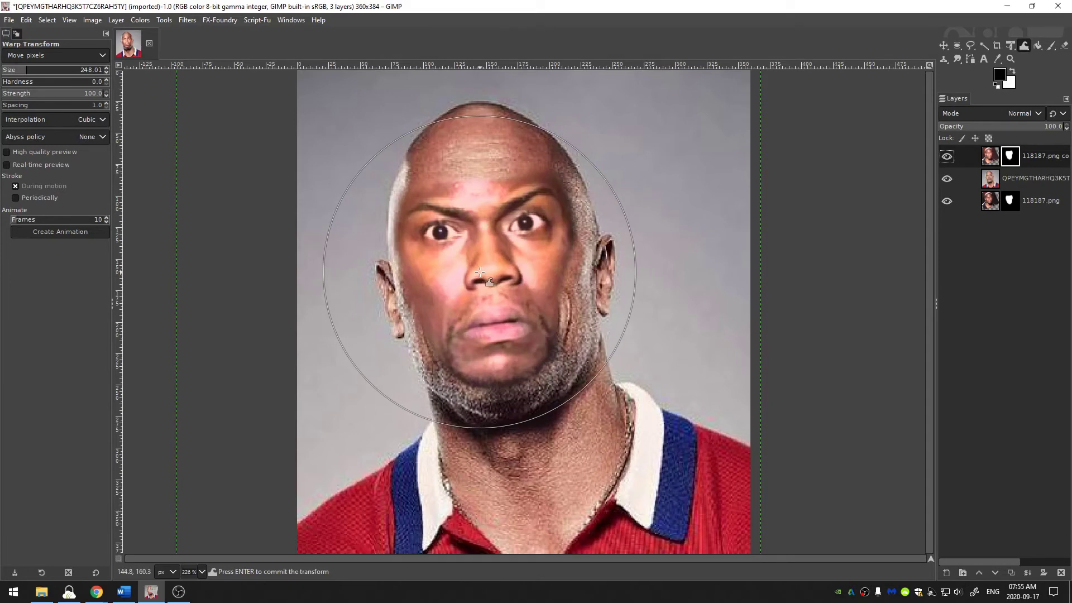
key("p")
left_click(11, 88)
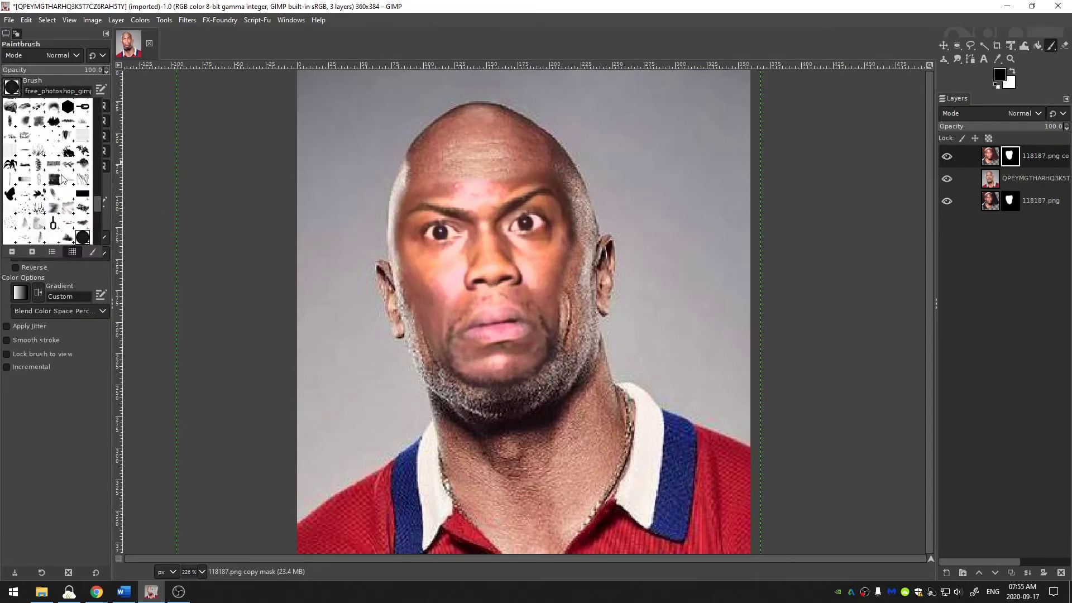
left_click_drag(95, 212, 85, 108)
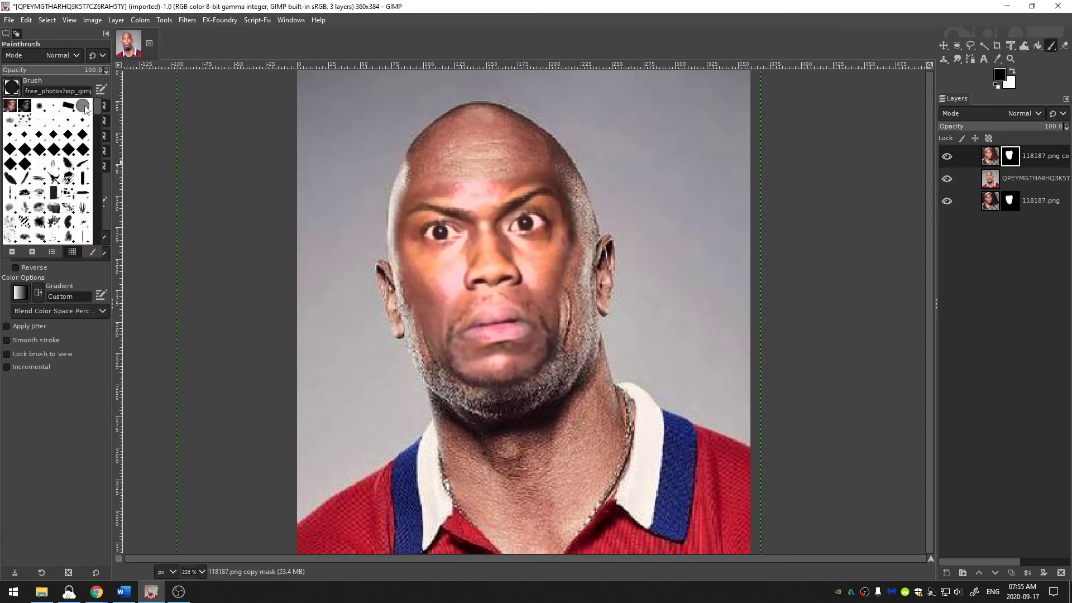
double_click(38, 108)
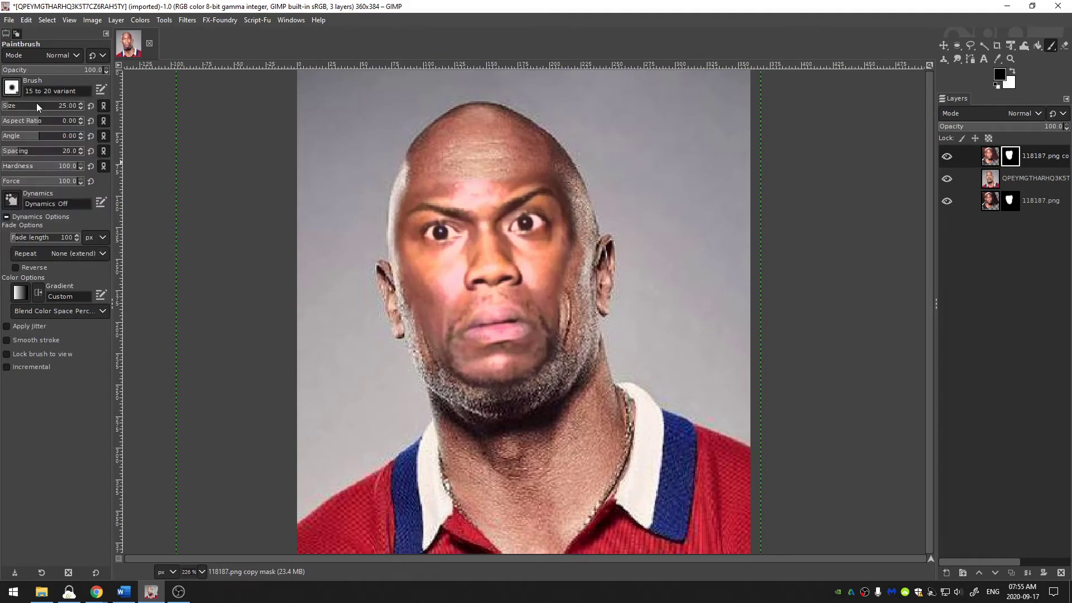
left_click_drag(33, 166, 3, 167)
left_click_drag(44, 106, 39, 118)
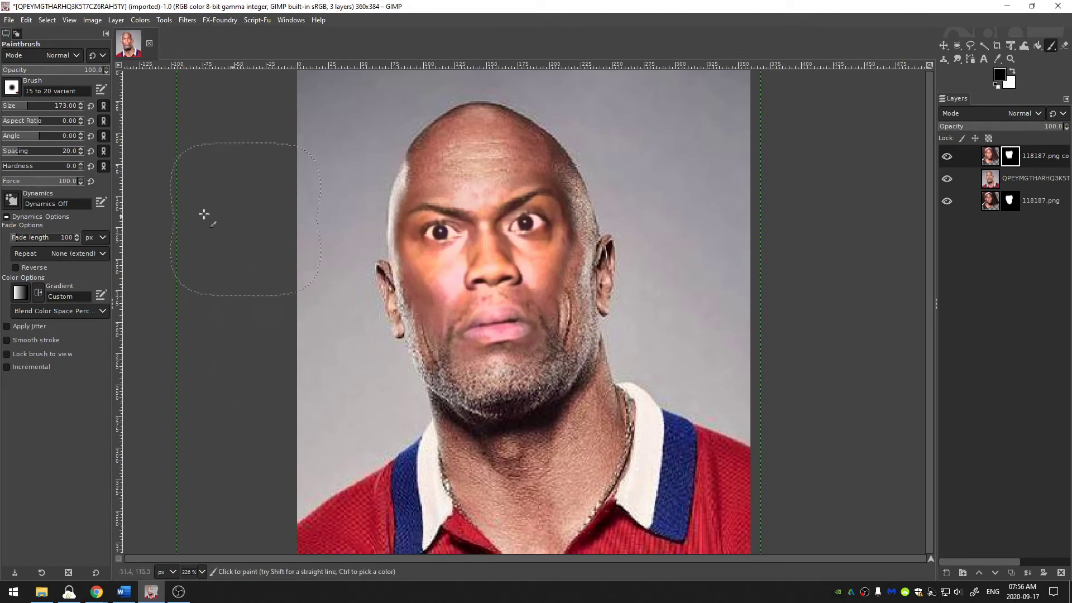
Step: Try painting the mask black from the upper lip toward the right-hand cheek with a size 24 brush
left_click_drag(23, 109, 9, 113)
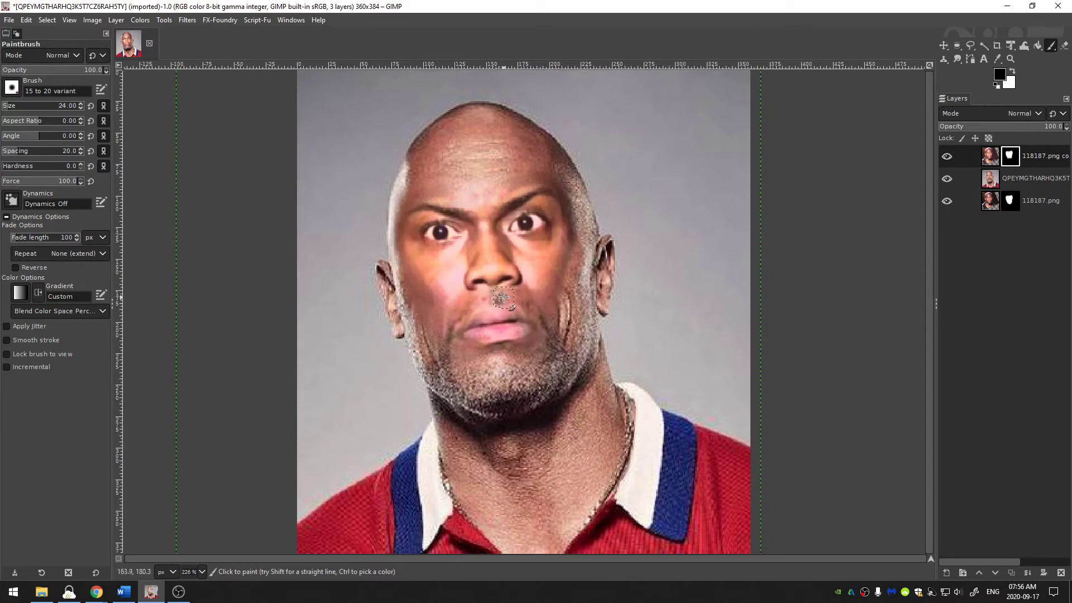
left_click_drag(504, 297, 553, 325)
key("ctrl+z")
Step: Touch up the mask in white with a size 52 brush along the right-hand cheek fold beside the mouth
key("x")
left_click(12, 107)
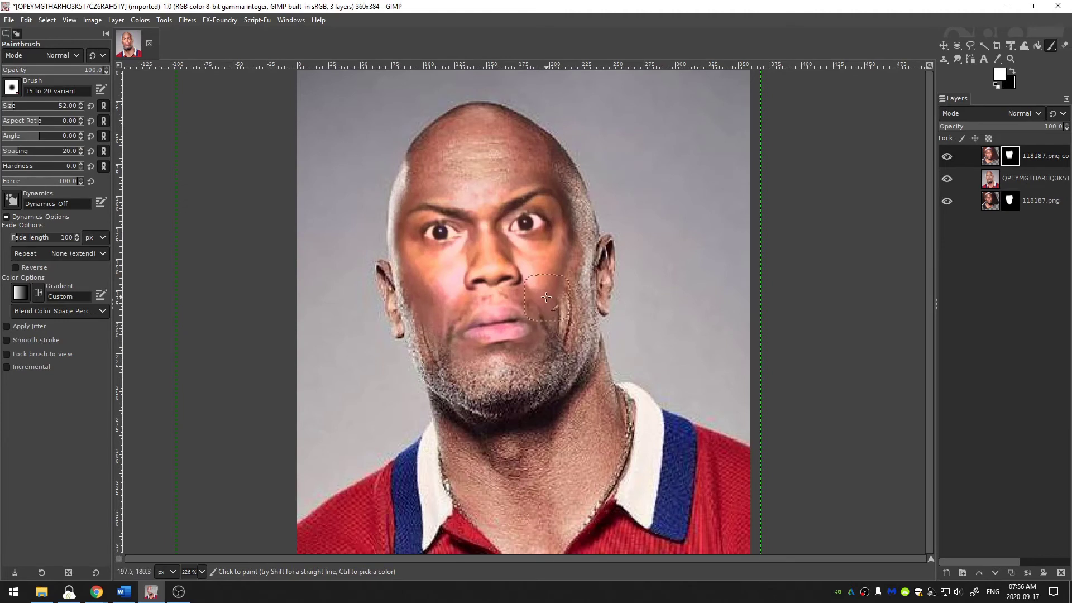
left_click_drag(546, 297, 560, 321)
key("ctrl+z")
mouse_move(576, 322)
left_mouse_down()
mouse_move(569, 334)
mouse_move(566, 312)
left_mouse_up()
Step: Apply a Saturation adjustment with a scale of about 0.97 to the image of the 118187.png copy layer
scroll(670, 299, "down", 5)
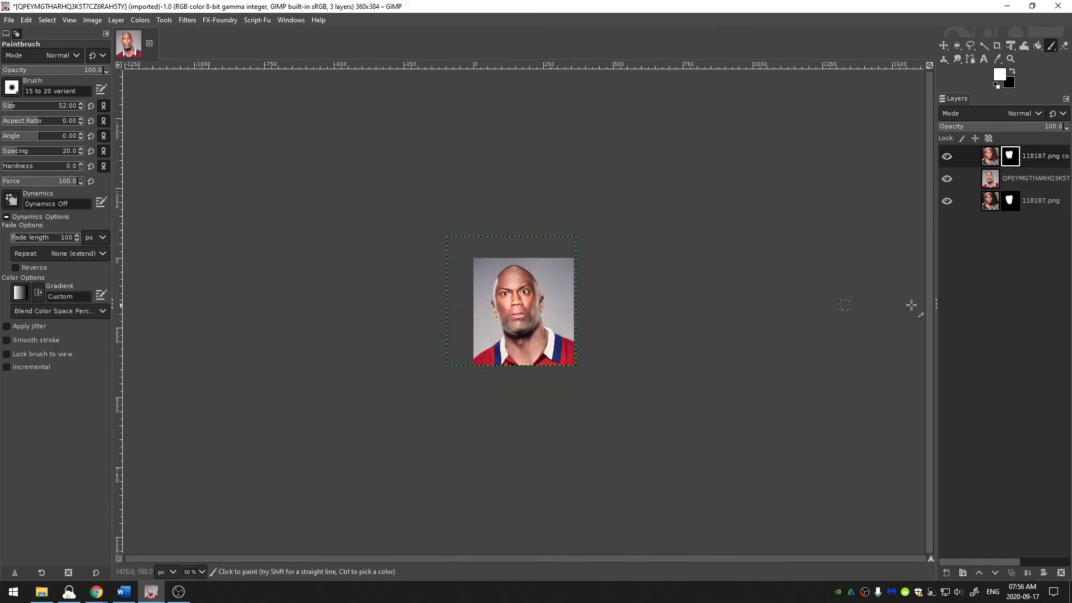
left_click(1042, 181)
key("grave")
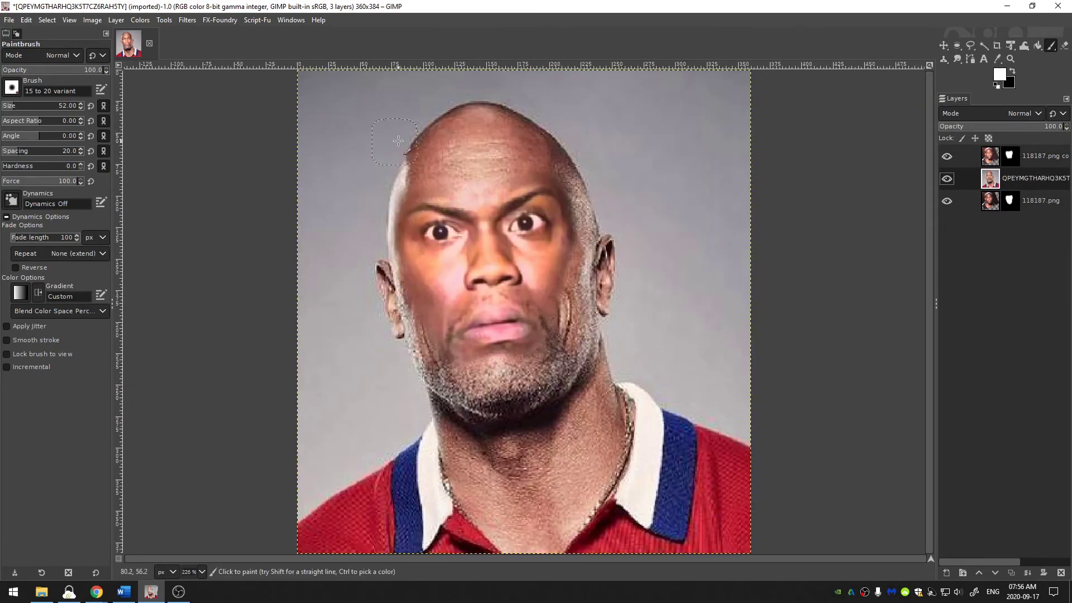
left_click(986, 157)
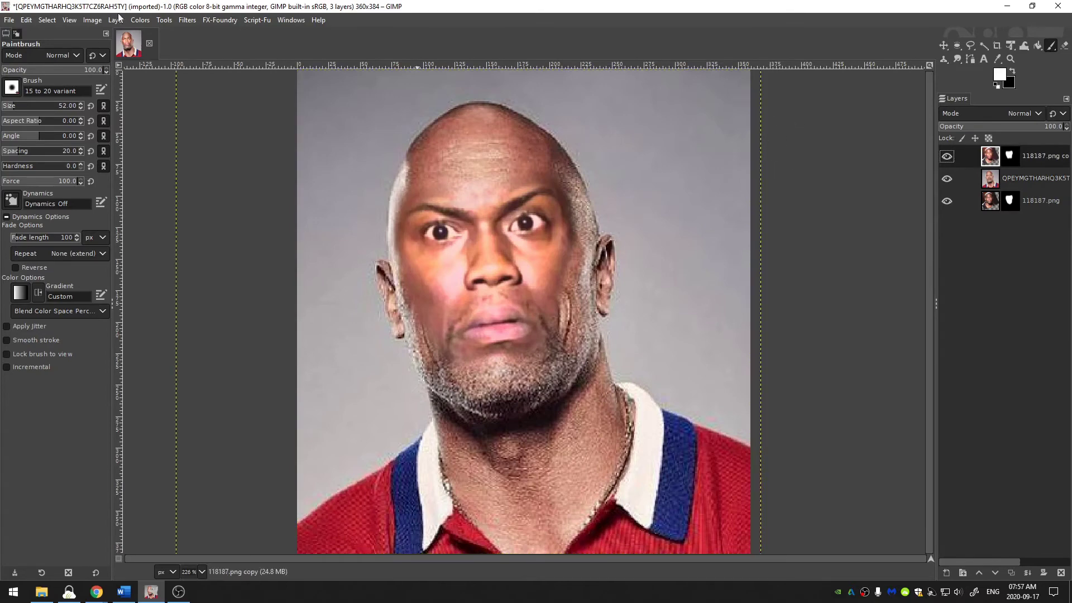
left_click(139, 21)
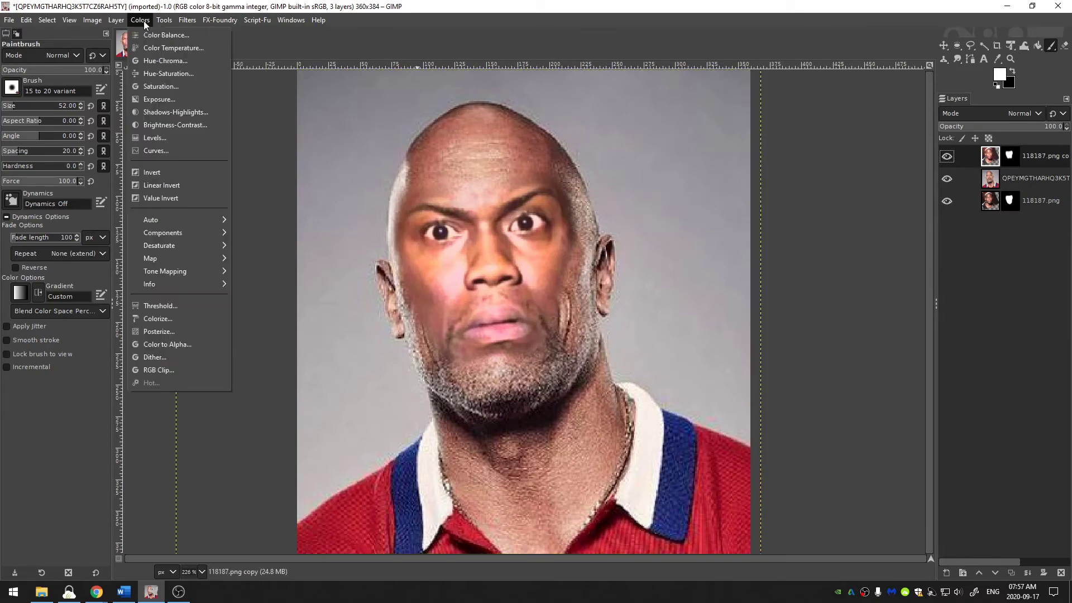
left_click(159, 87)
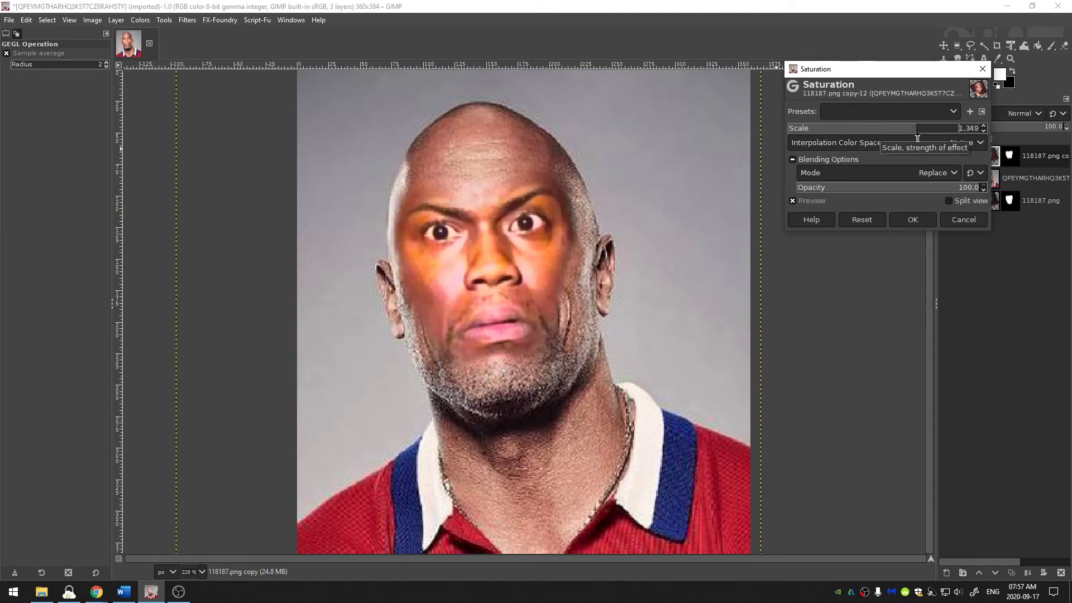
left_click(876, 130)
left_click_drag(878, 143, 883, 144)
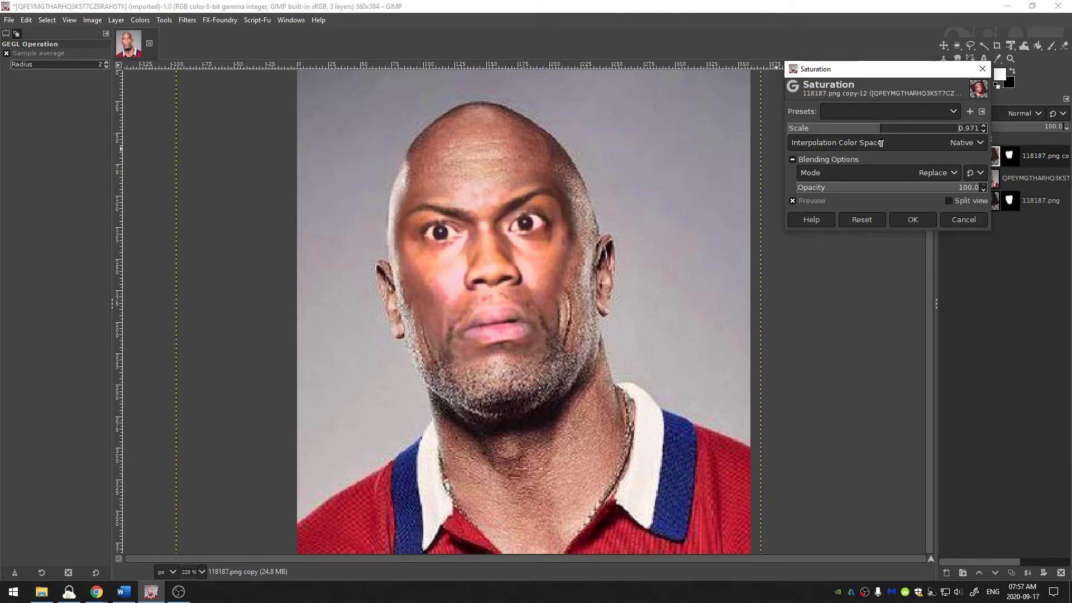
left_click(920, 220)
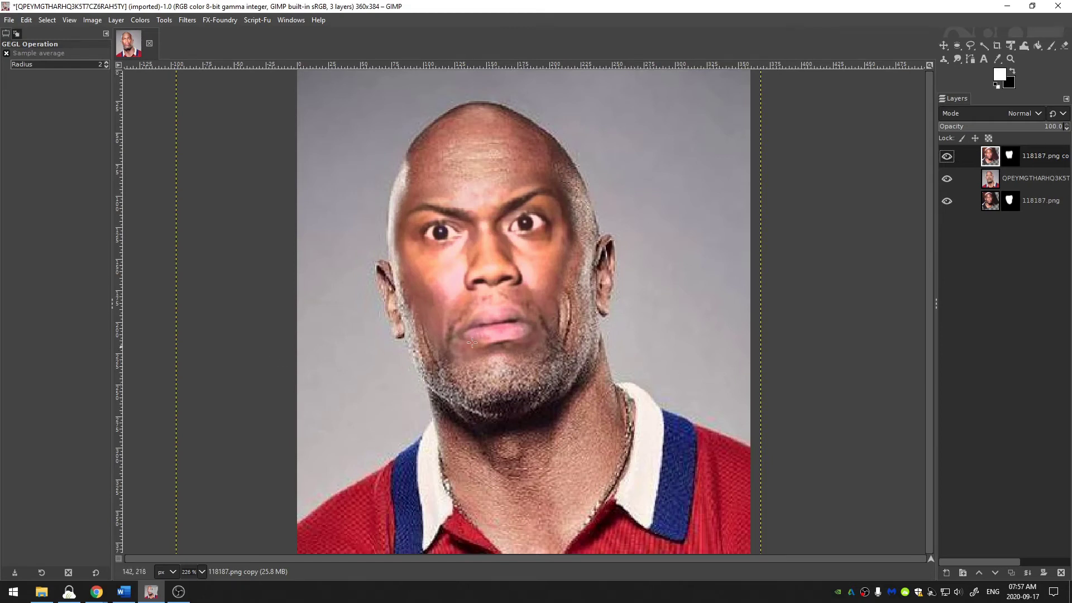
Step: Choose the 2. Hardness 050 brush for the copy's layer mask, undo the test stroke, and switch the paint colour to black
left_click(1011, 158)
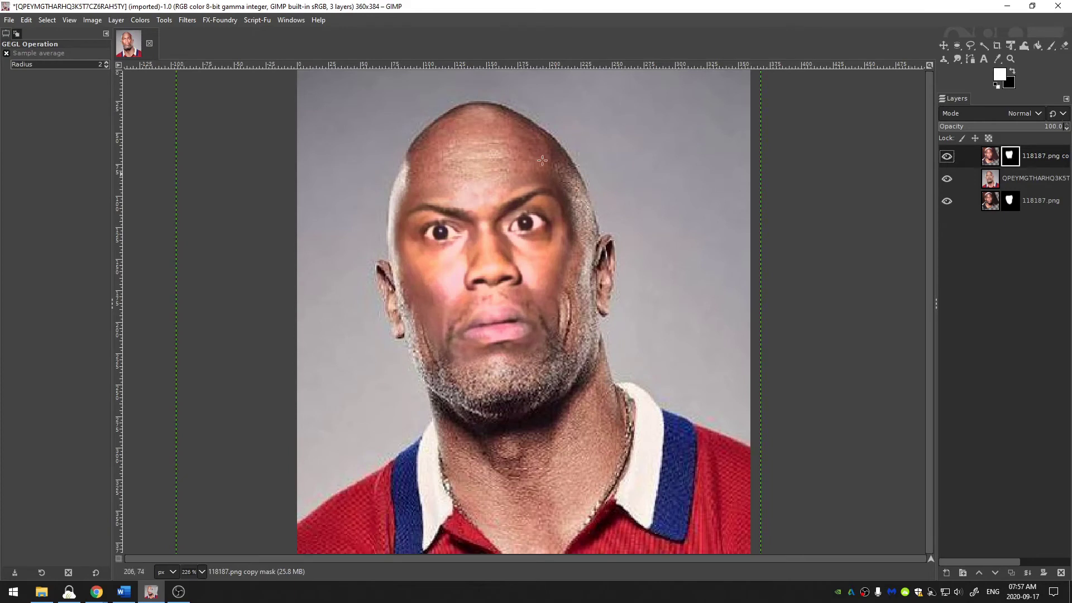
key("p")
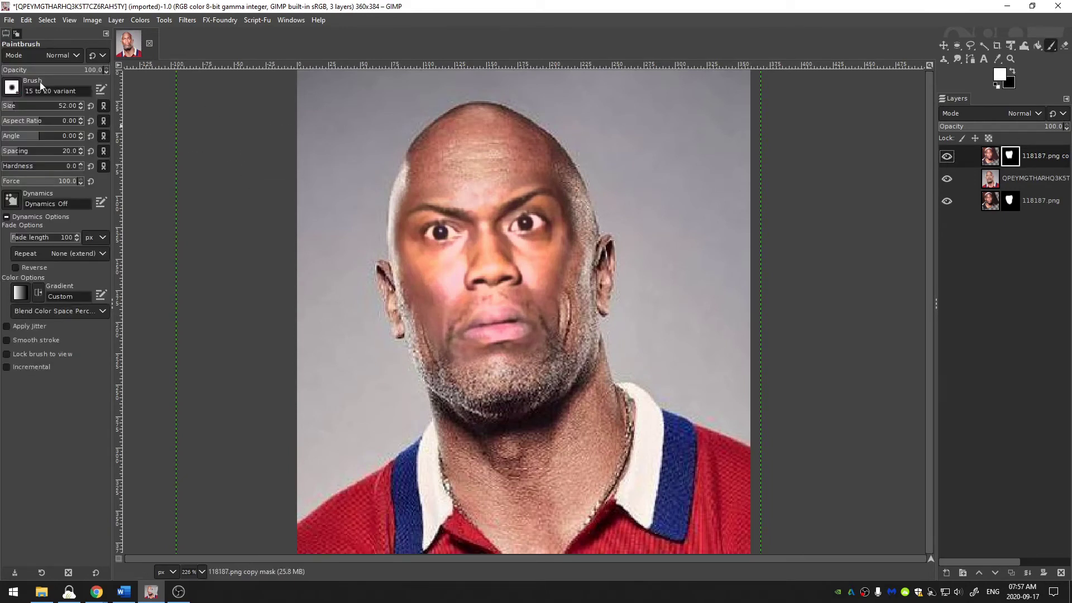
left_click(11, 86)
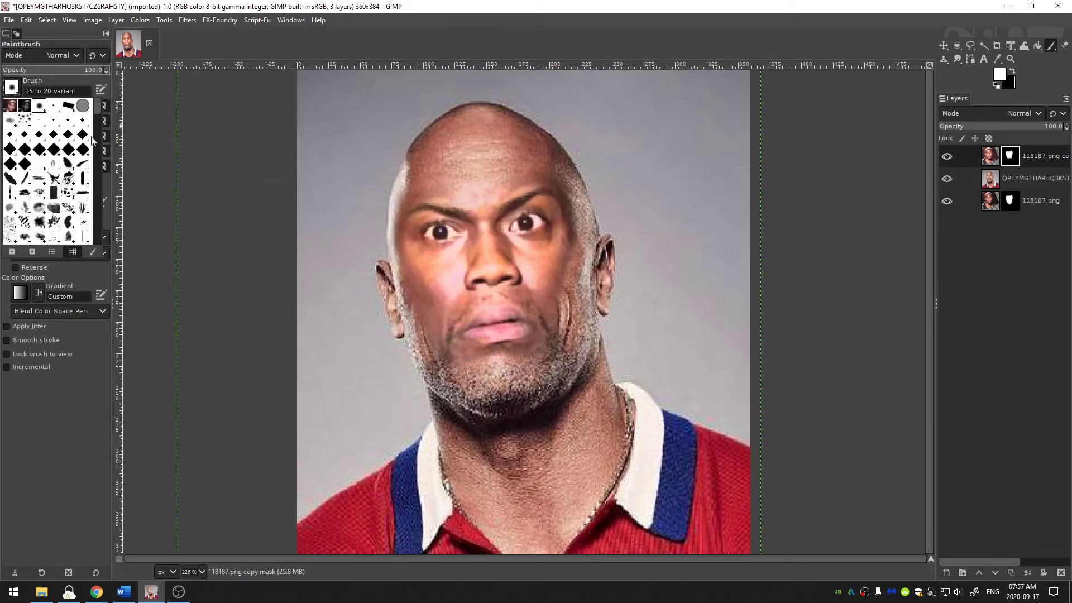
mouse_move(372, 209)
left_mouse_down()
mouse_move(370, 248)
mouse_move(394, 226)
mouse_move(389, 159)
left_mouse_up()
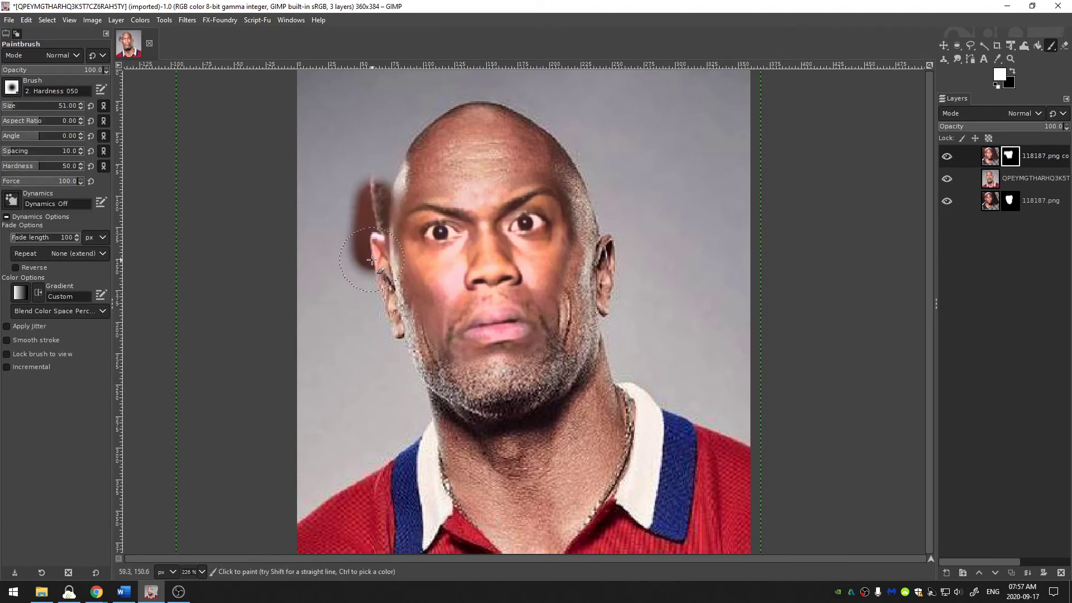
key("ctrl+z")
key("x")
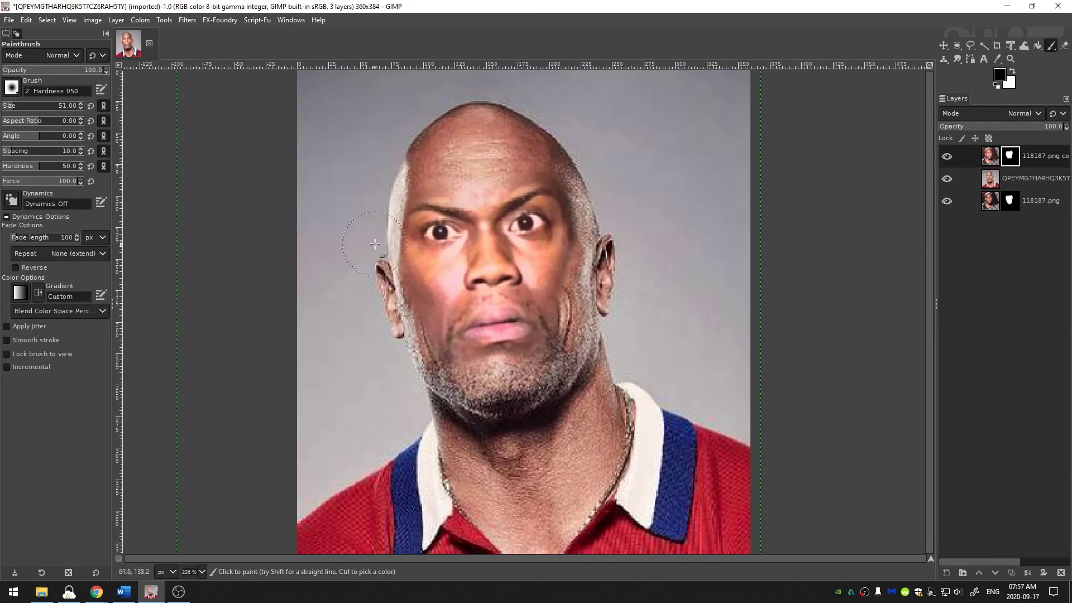
Step: Paint the mask black along the left-hand face edge at hardness 0 and enlarge the brush to 179
left_click_drag(375, 244, 402, 330)
key("ctrl+z")
left_click_drag(26, 166, 2, 166)
left_click_drag(378, 266, 394, 365)
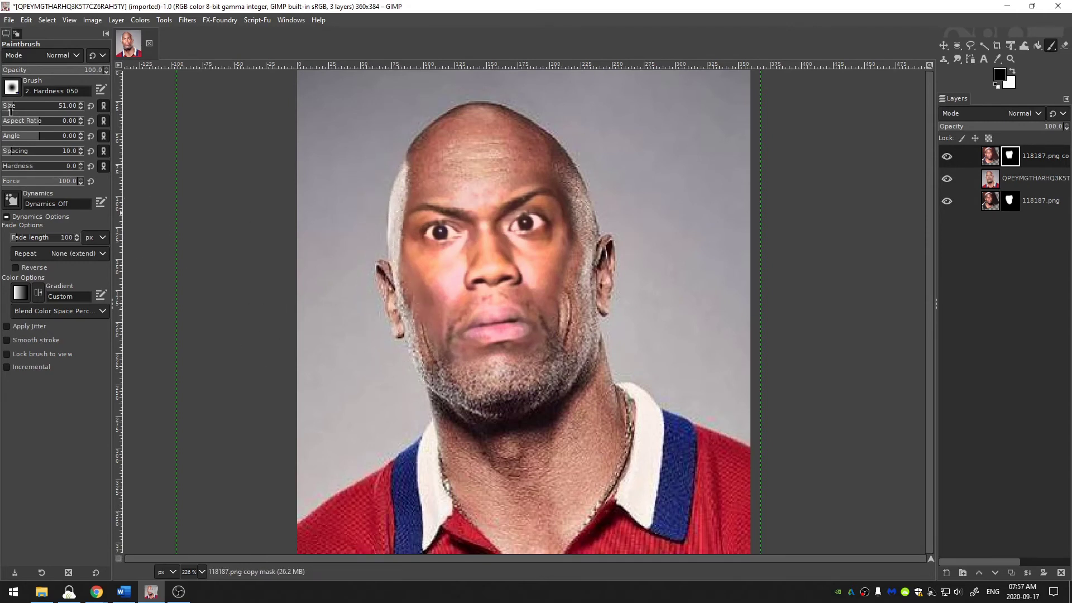
left_click(28, 112)
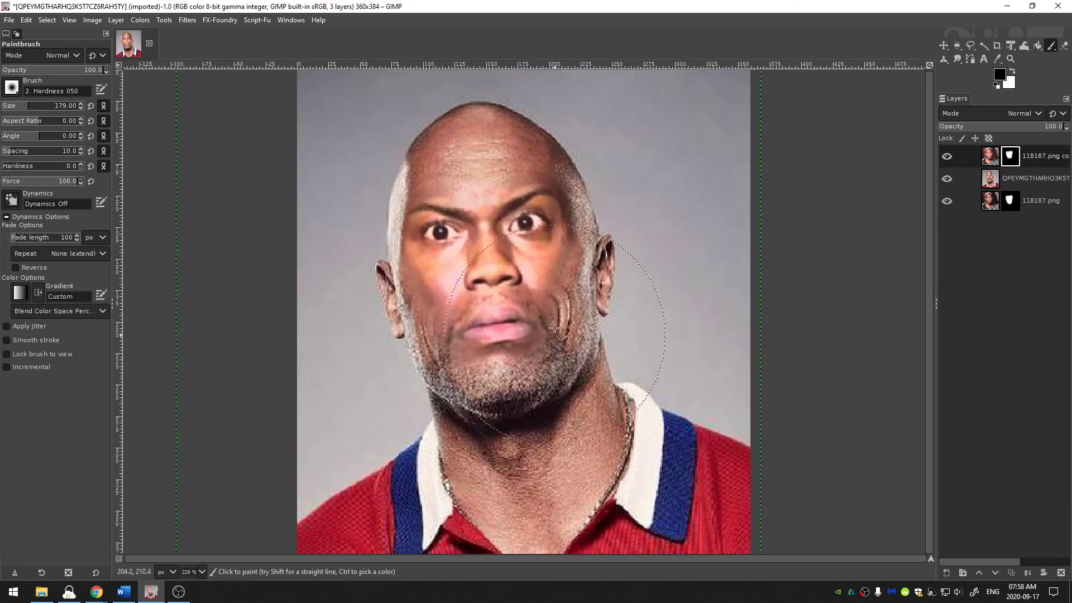
Step: Add a new transparent 360 × 384 px layer directly above the base portrait layer
left_click(1016, 179)
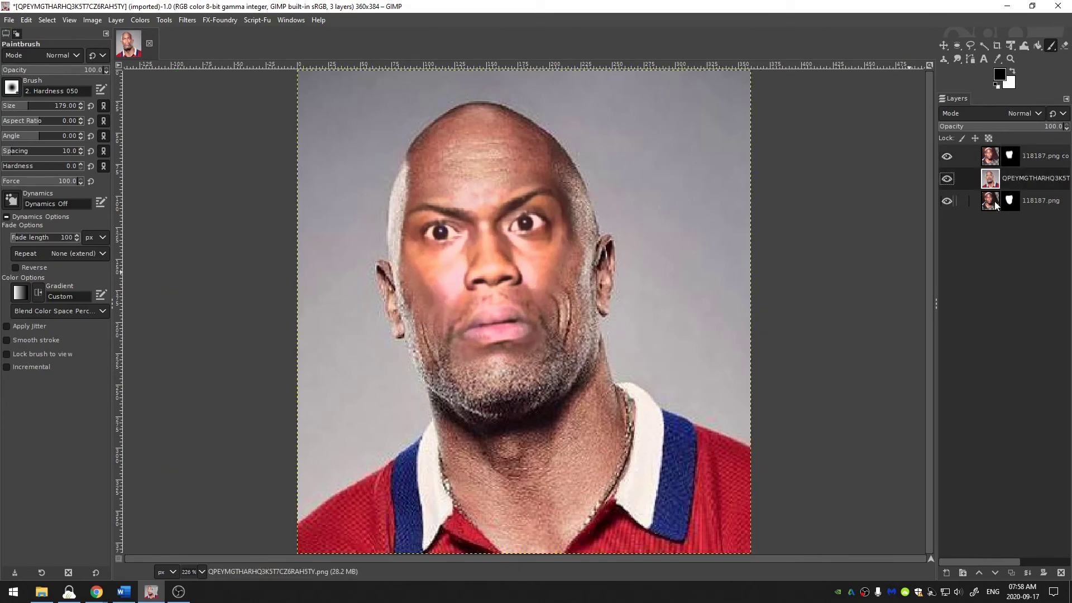
key("shift+ctrl+n")
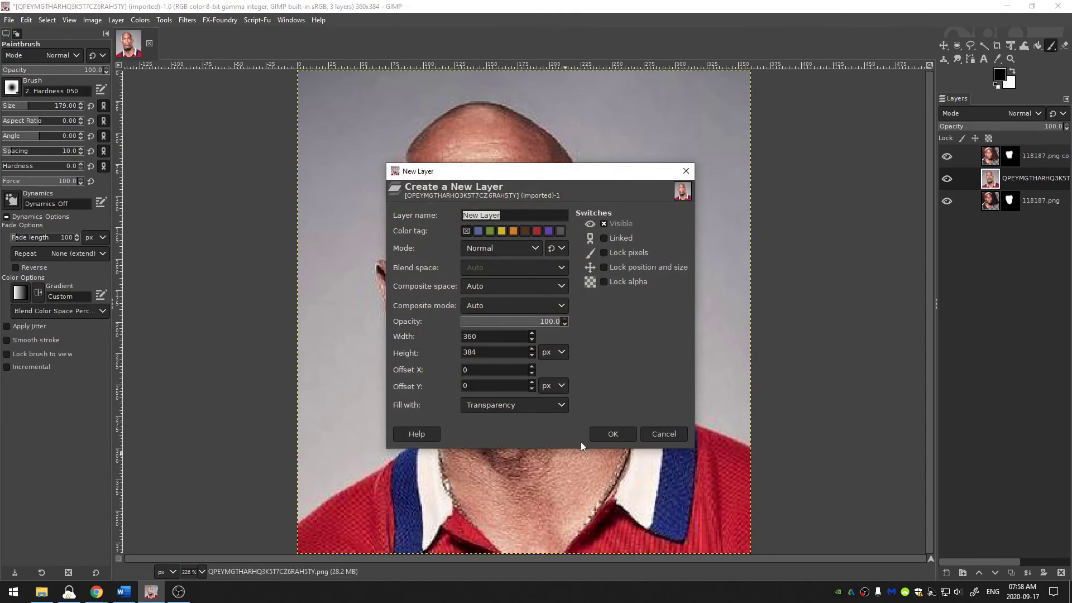
left_click(611, 435)
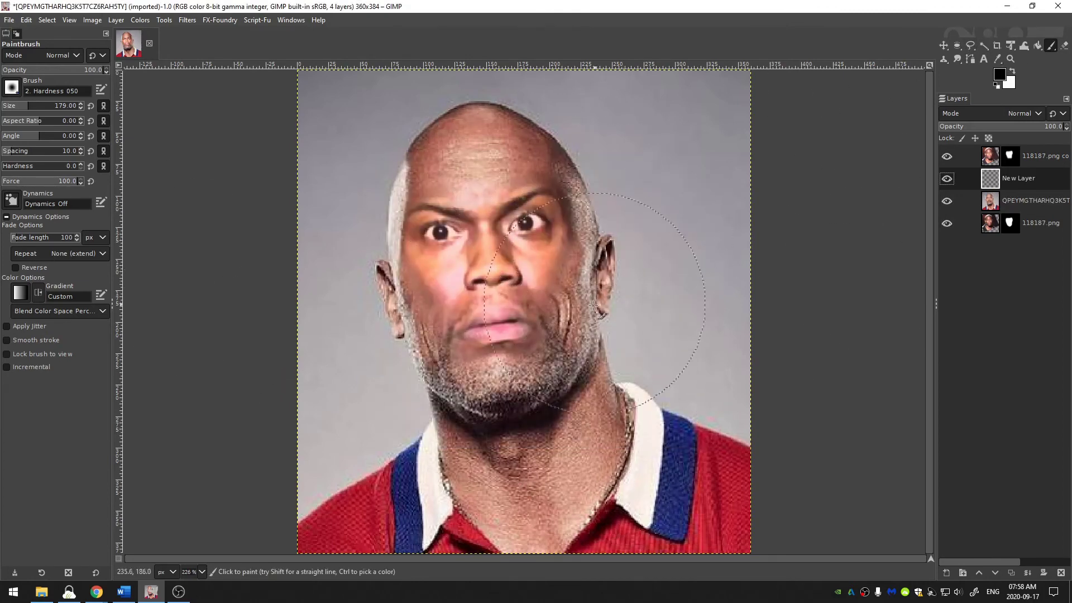
Step: Switch to the Healing tool at brush size 19 and hide the 118187.png copy layer to expose the base face
key("c")
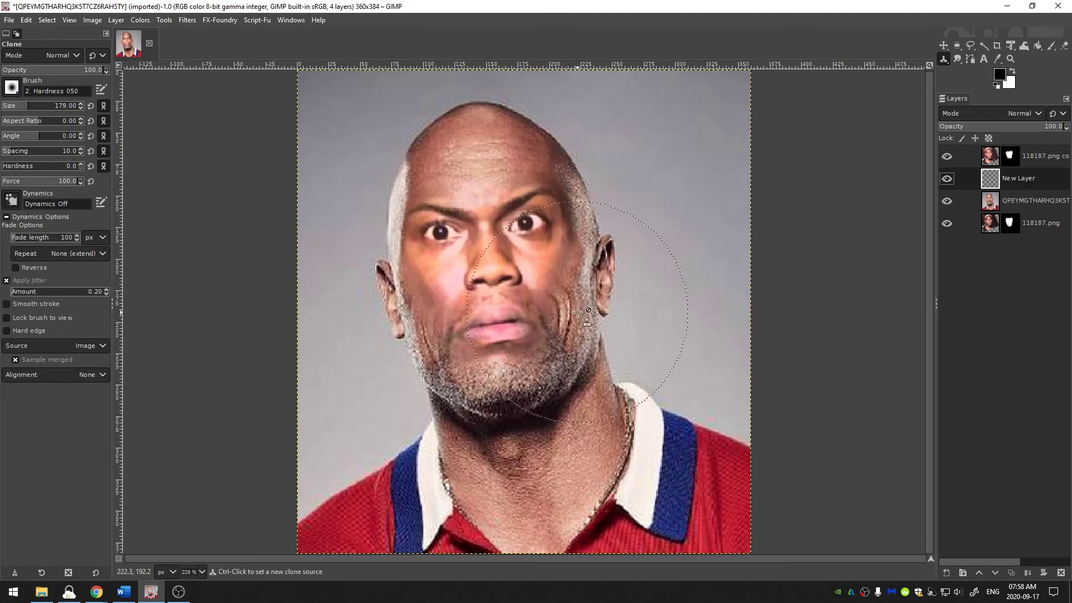
left_click(948, 61)
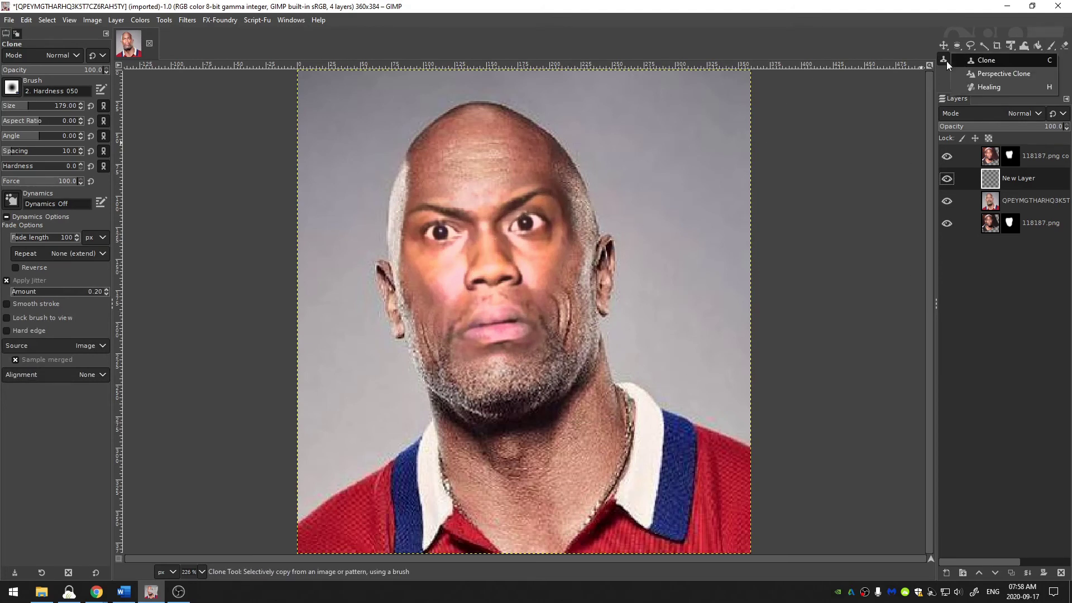
left_click(1009, 87)
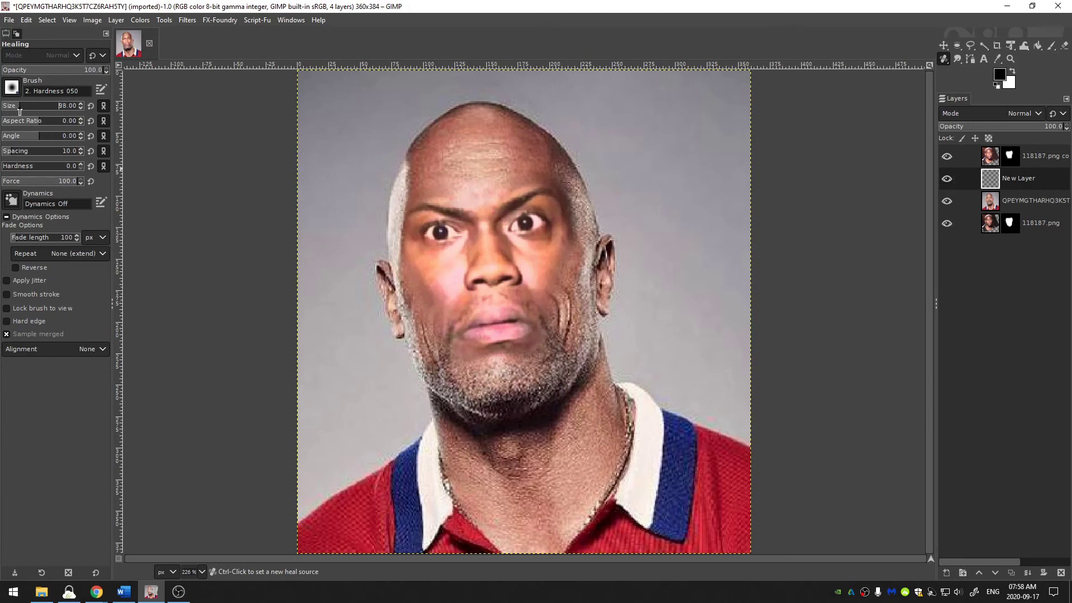
scroll(583, 348, "up", 2)
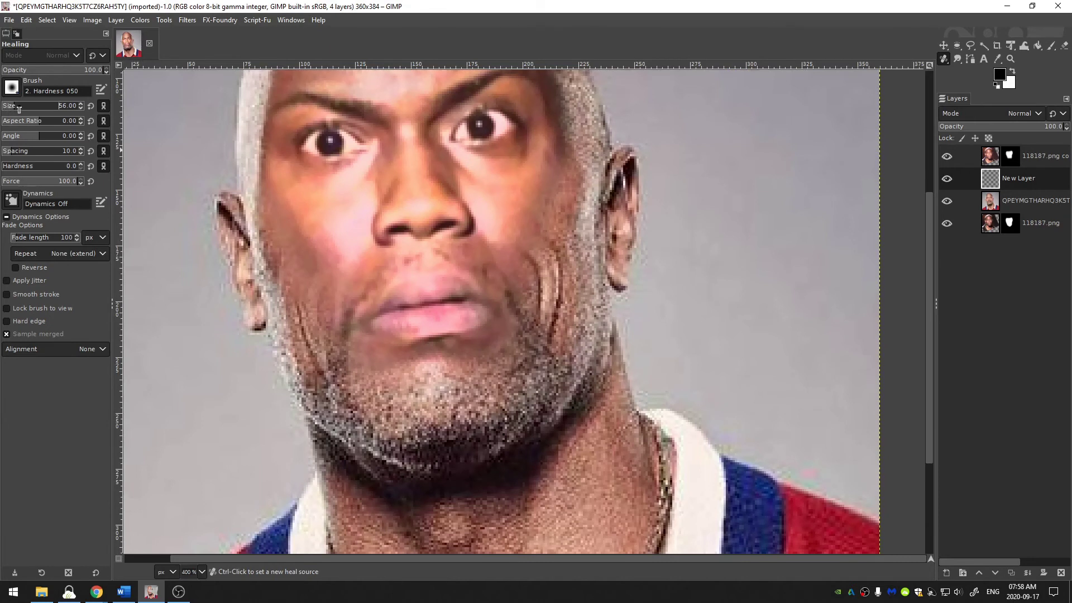
scroll(11, 109, "up", 4)
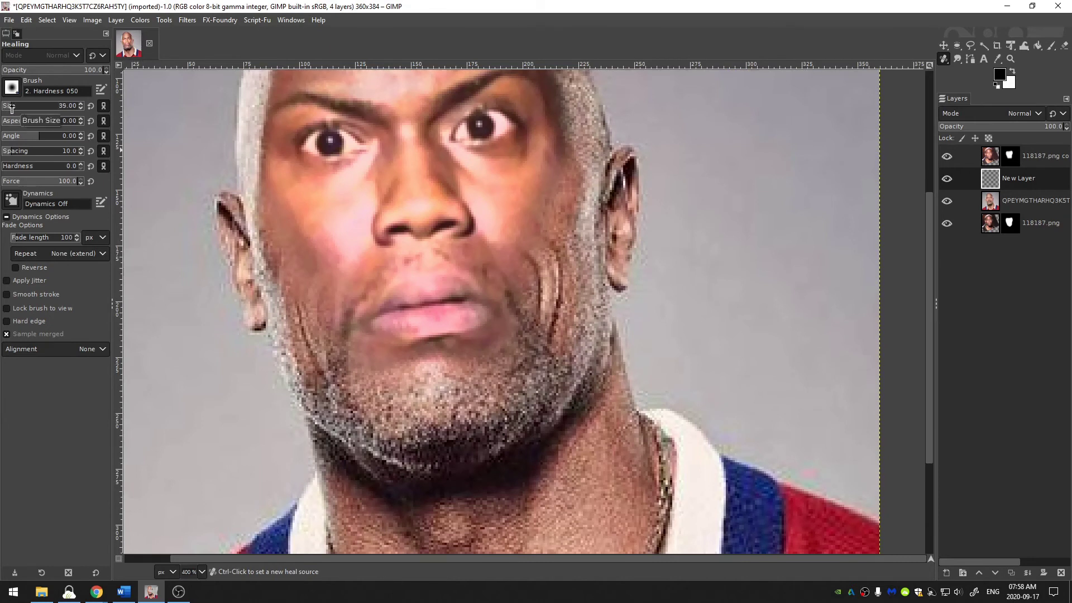
left_click(948, 157)
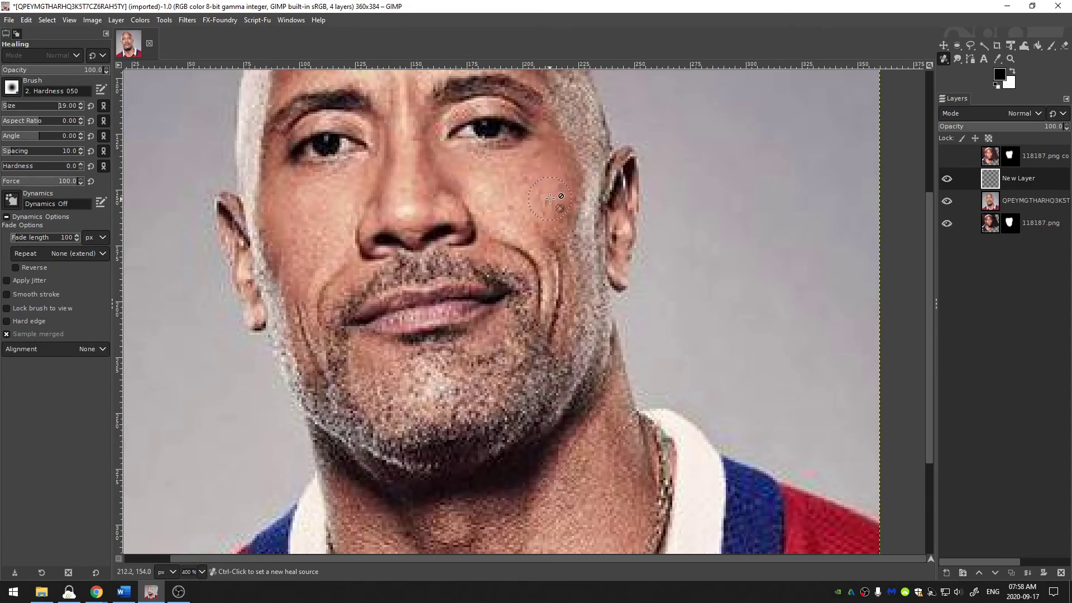
Step: Heal the right-hand cheek crease beside the mouth on the new layer, sampling from the smooth cheek skin above it
left_click(537, 198, "ctrl")
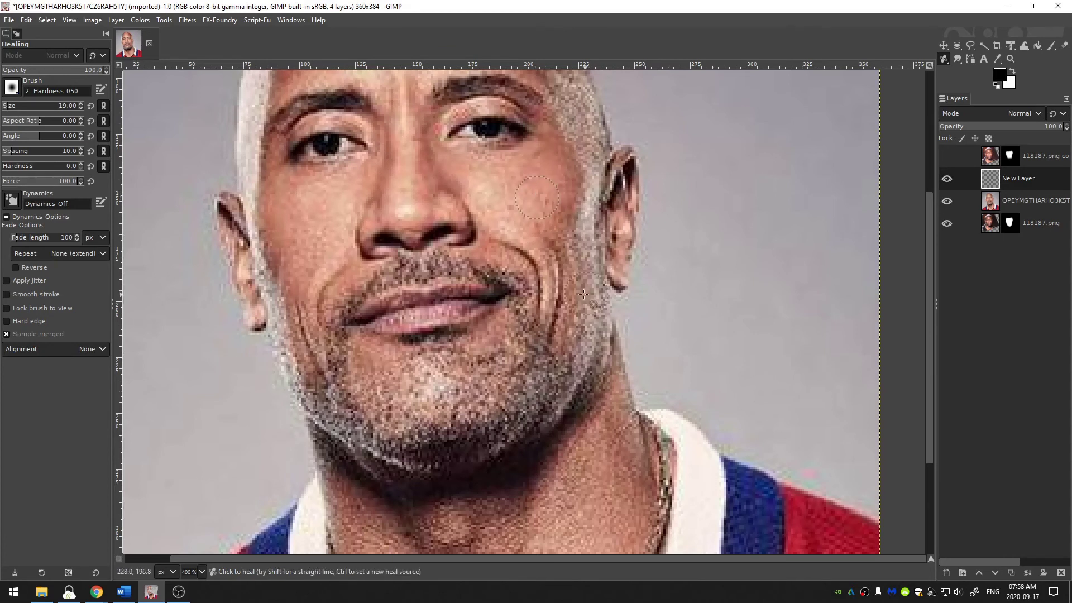
left_click_drag(559, 248, 553, 342)
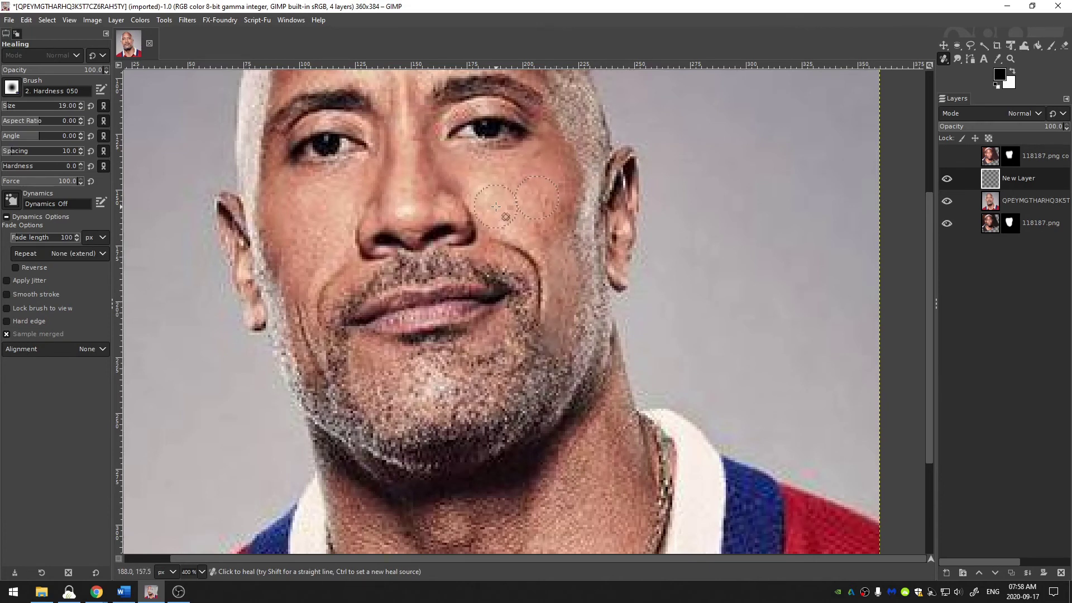
left_click(497, 198, "ctrl")
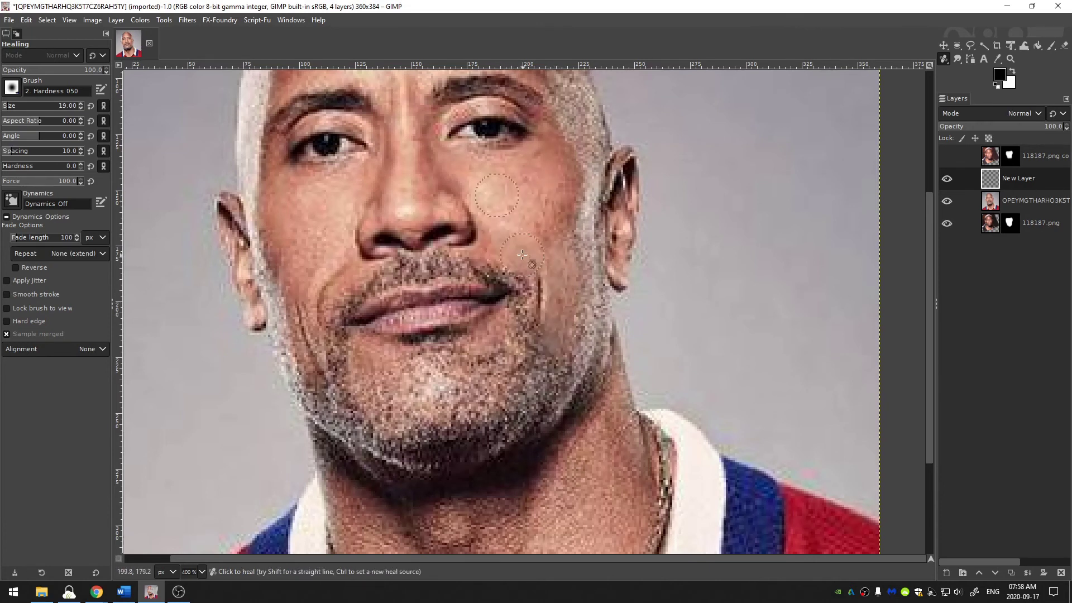
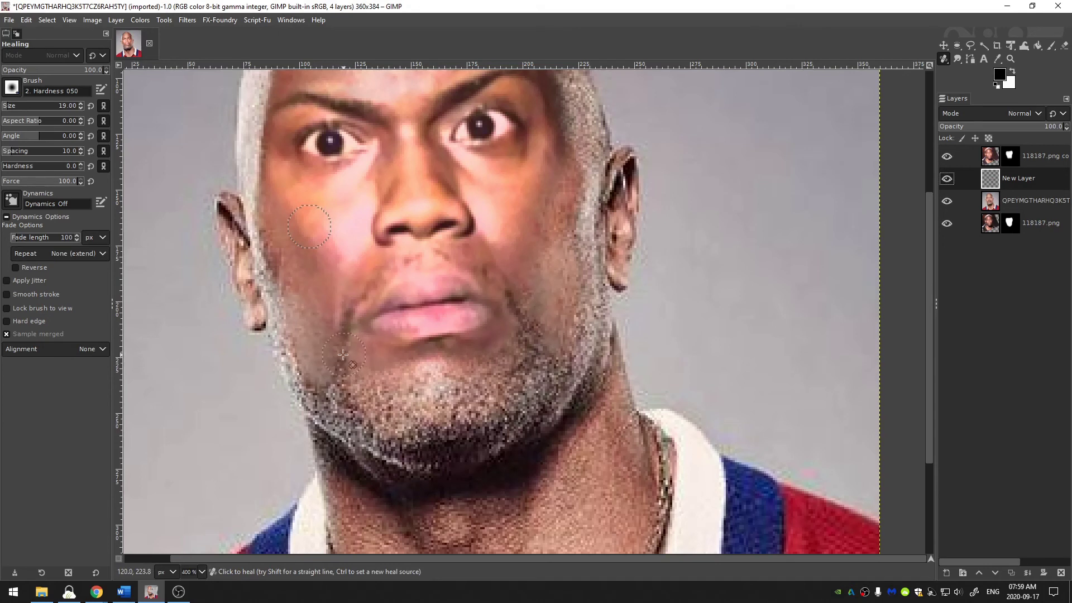
Step: With the 118187.png copy layer hidden, heal the base face below the right-hand mouth corner and on the chin, and show the layer again
left_click(947, 157)
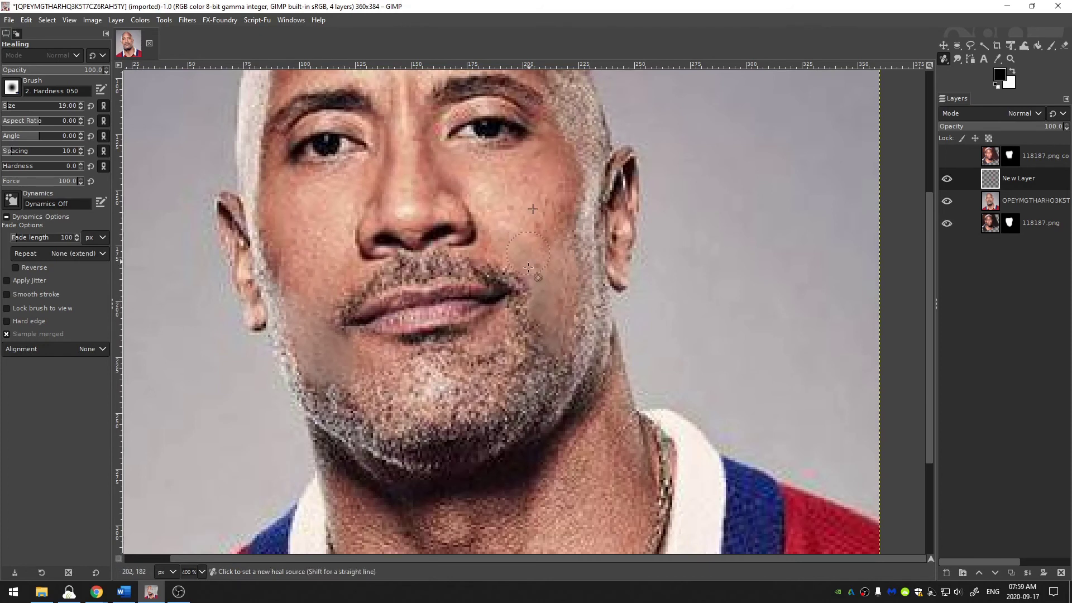
left_click(524, 215, "ctrl")
mouse_move(501, 344)
left_mouse_down()
mouse_move(430, 353)
mouse_move(494, 316)
mouse_move(455, 355)
mouse_move(391, 347)
mouse_move(364, 372)
mouse_move(374, 378)
left_mouse_up()
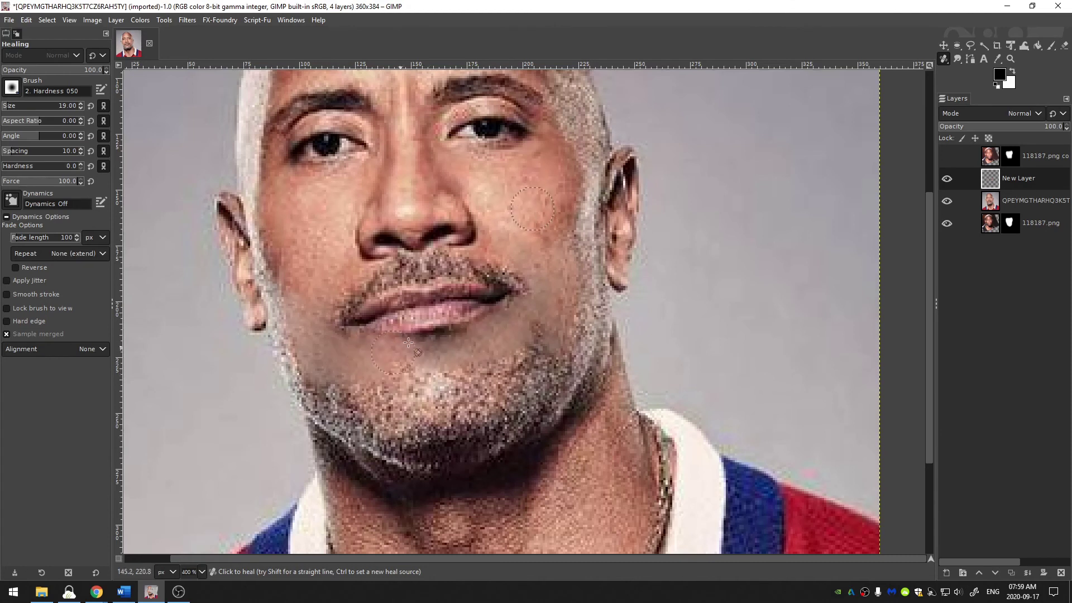
left_click(533, 209, "ctrl")
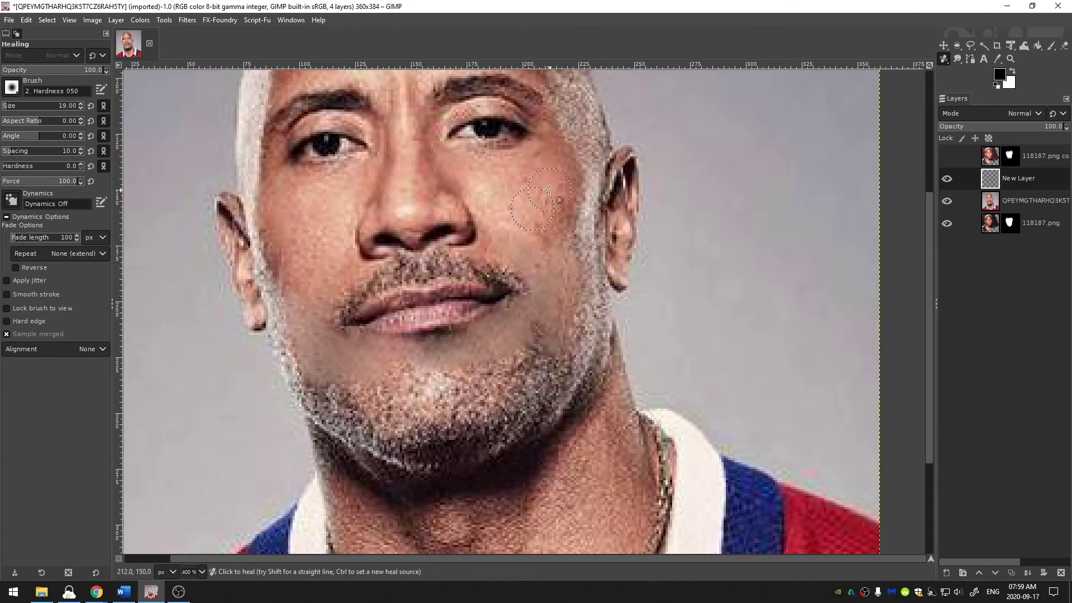
left_click(312, 220, "ctrl")
left_click(409, 366)
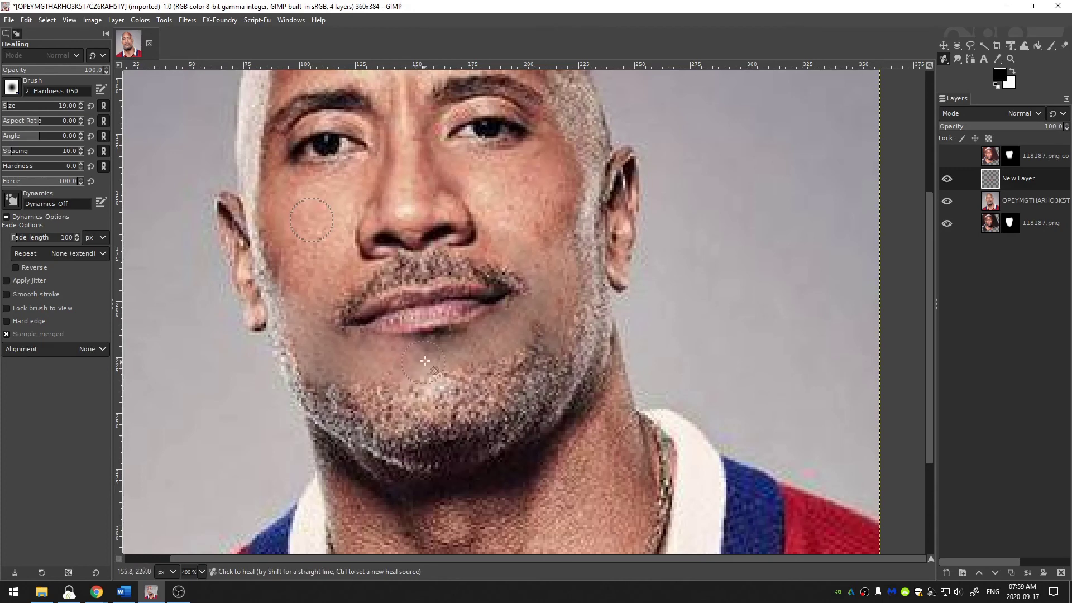
left_click(947, 158)
Step: Paint the 118187.png copy layer's mask black along both sides of the lower face with a size 64 Paintbrush
left_click_drag(674, 173, 771, 268)
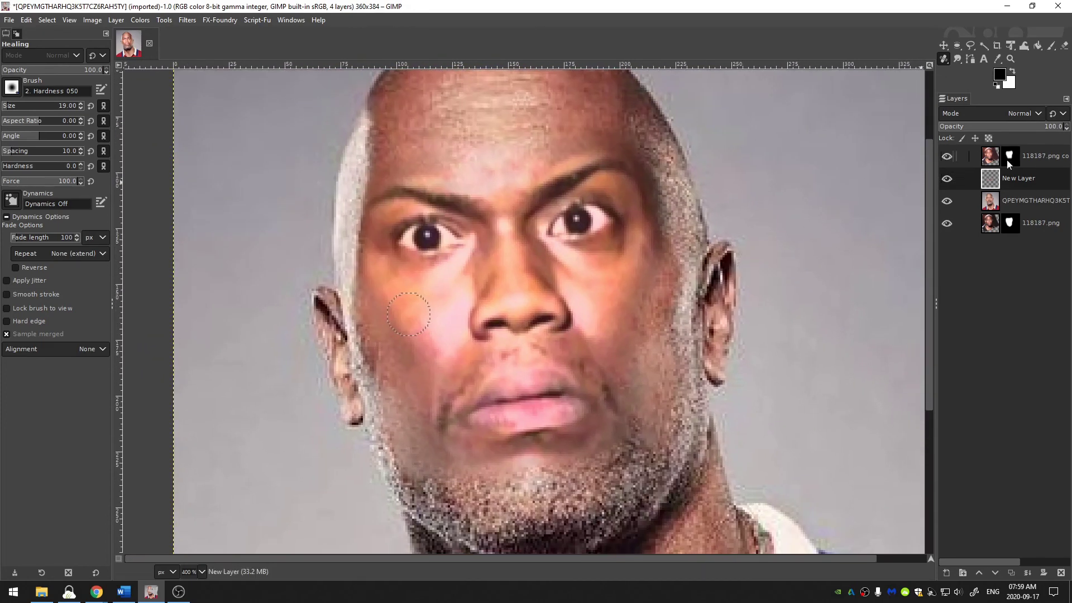
left_click(1007, 160)
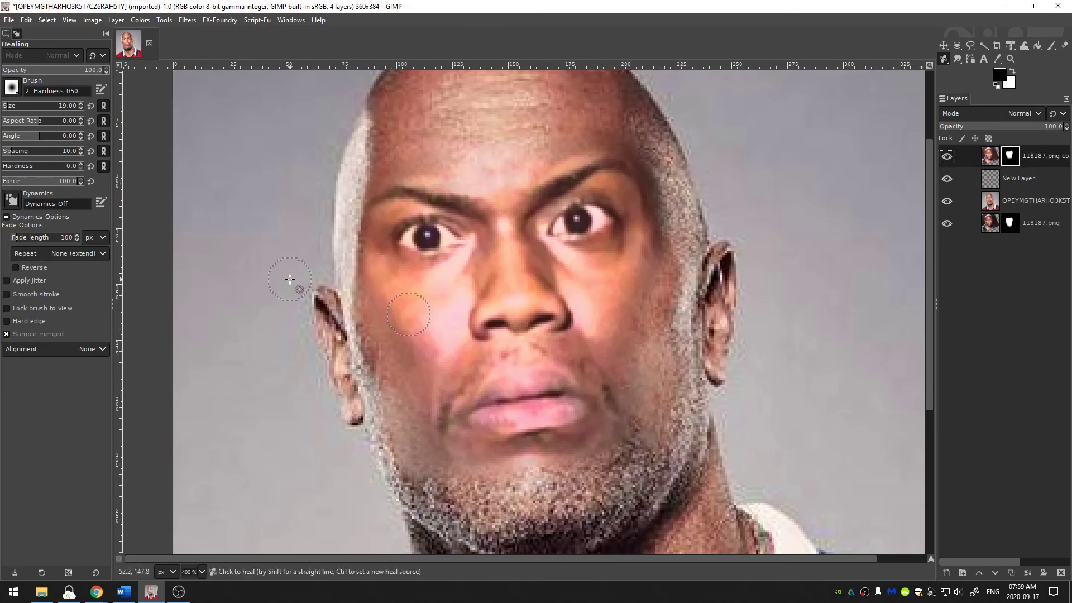
key("p")
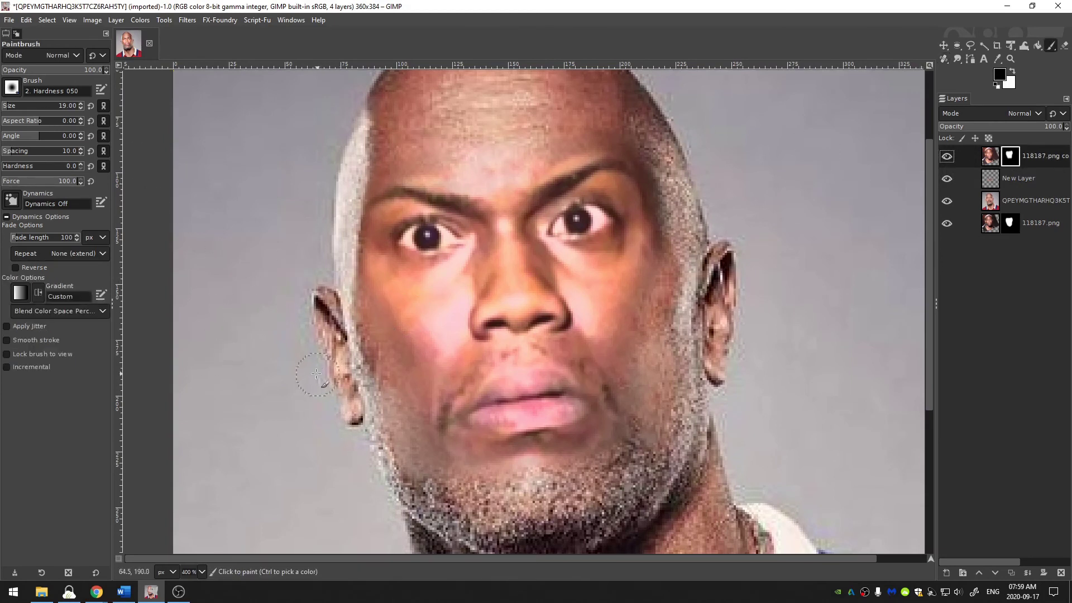
left_click(21, 108)
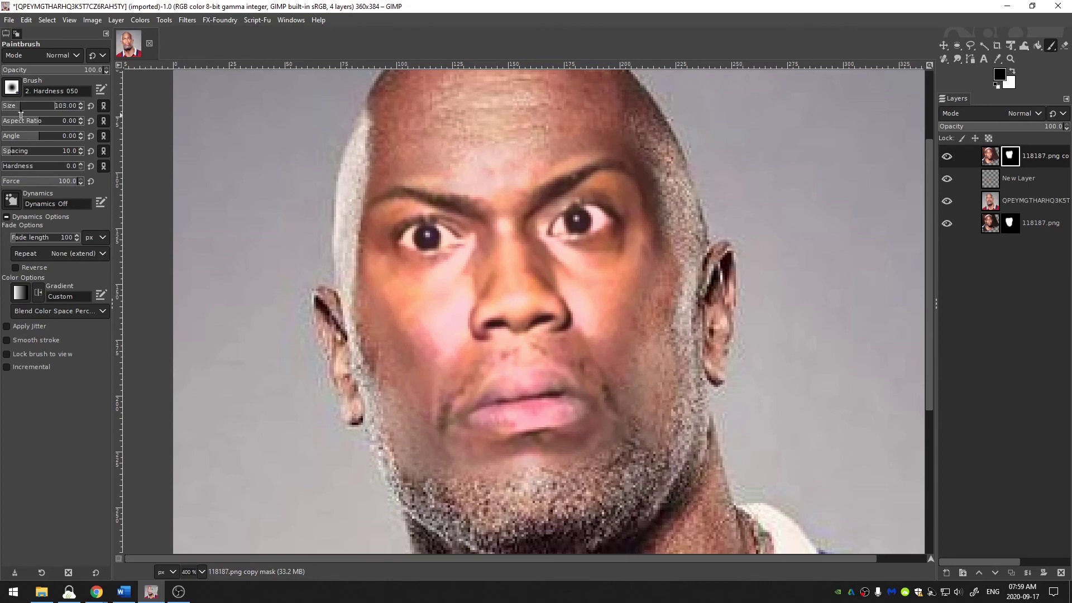
left_click(18, 112)
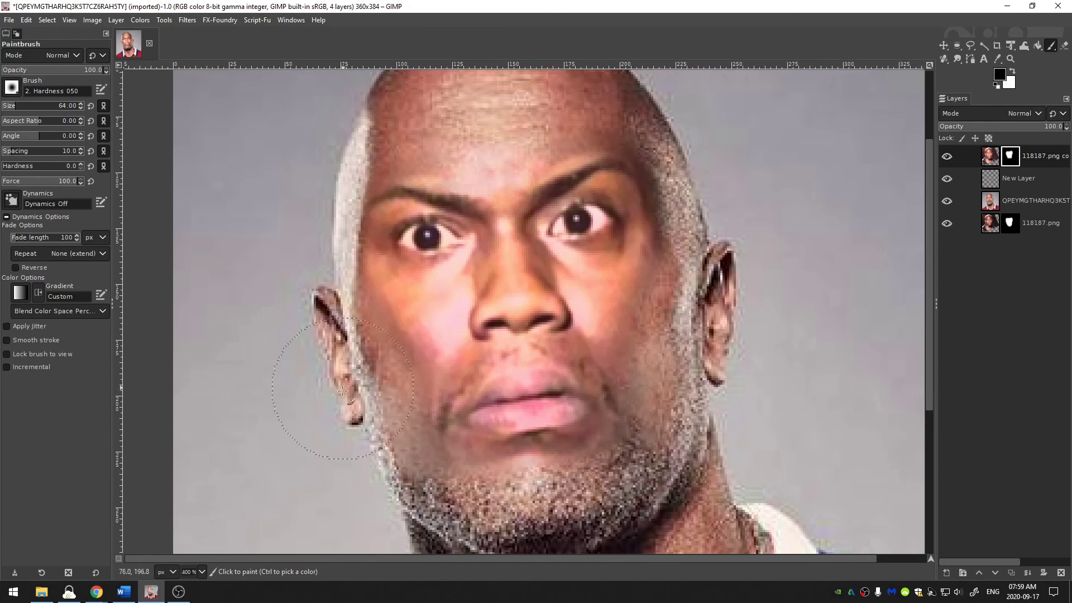
left_click_drag(342, 391, 390, 498)
left_click_drag(668, 439, 664, 464)
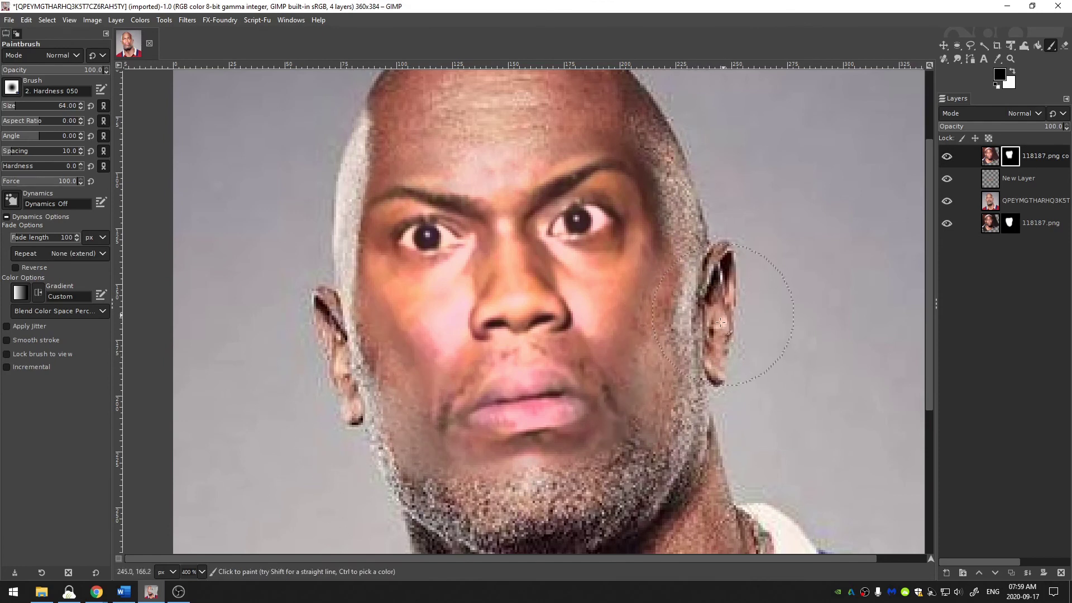
Step: Duplicate the base portrait layer and move the copy above all the other layers
key("shift+ctrl+j")
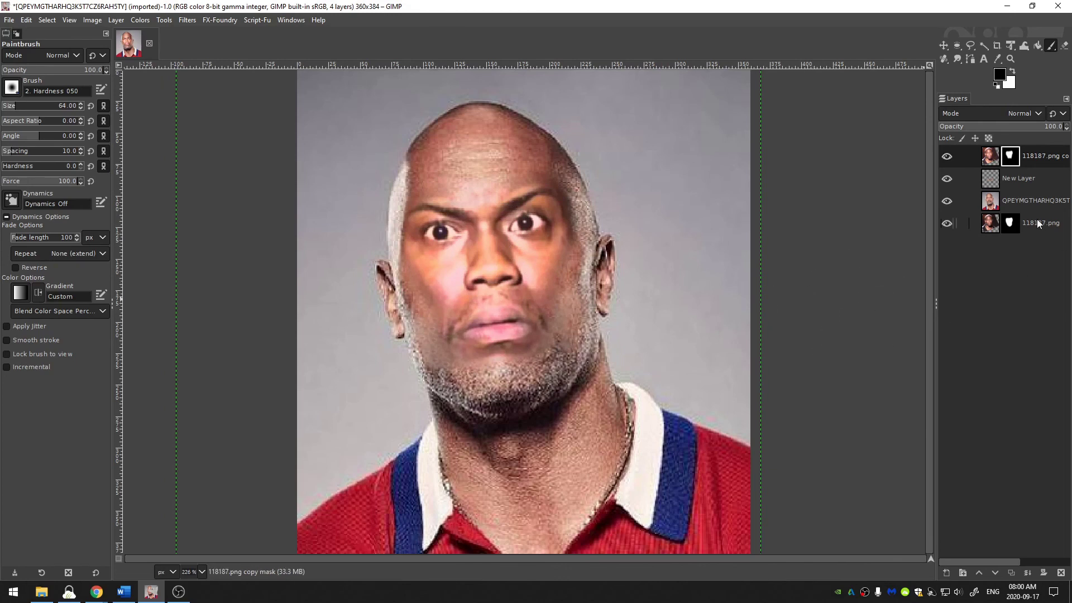
left_click(1024, 202)
key("ctrl+shift+d")
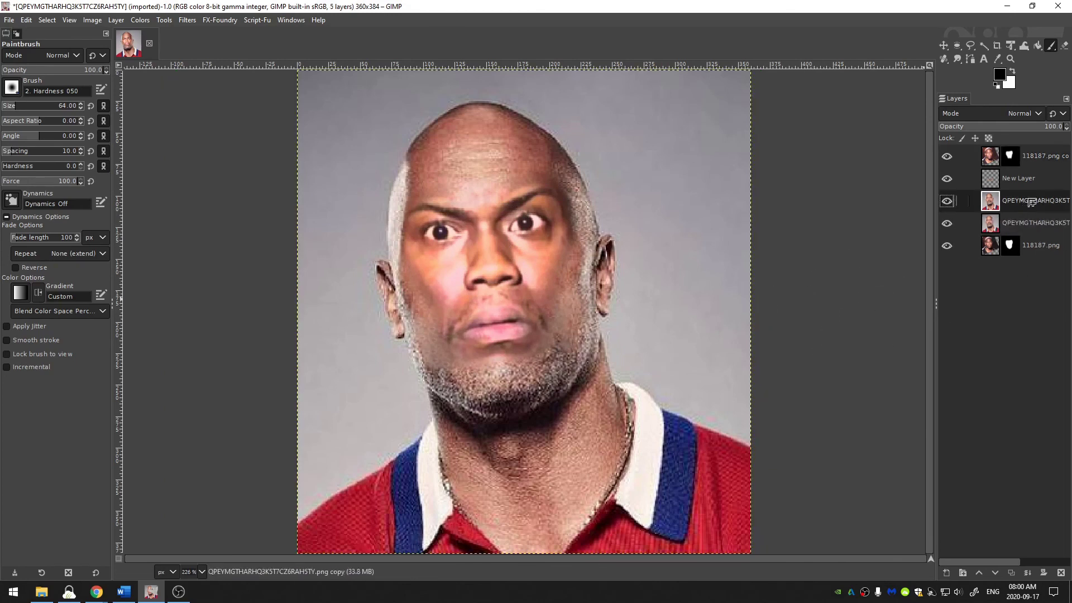
left_click_drag(1024, 202, 1037, 147)
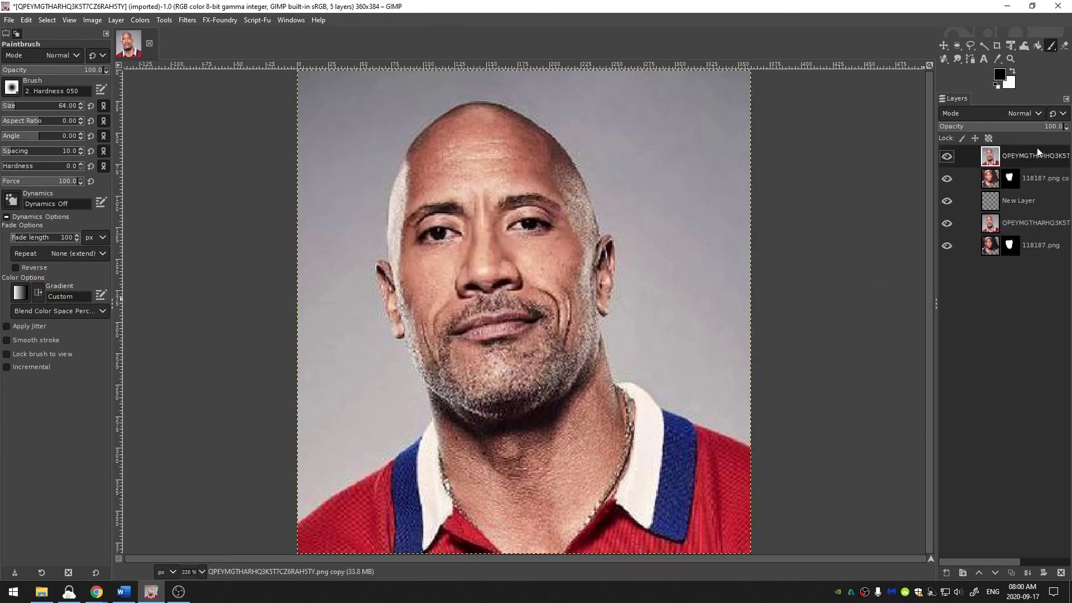
Step: Add a fully transparent black layer mask to the base portrait copy
left_click(1043, 573)
left_click(938, 457)
left_click(989, 565)
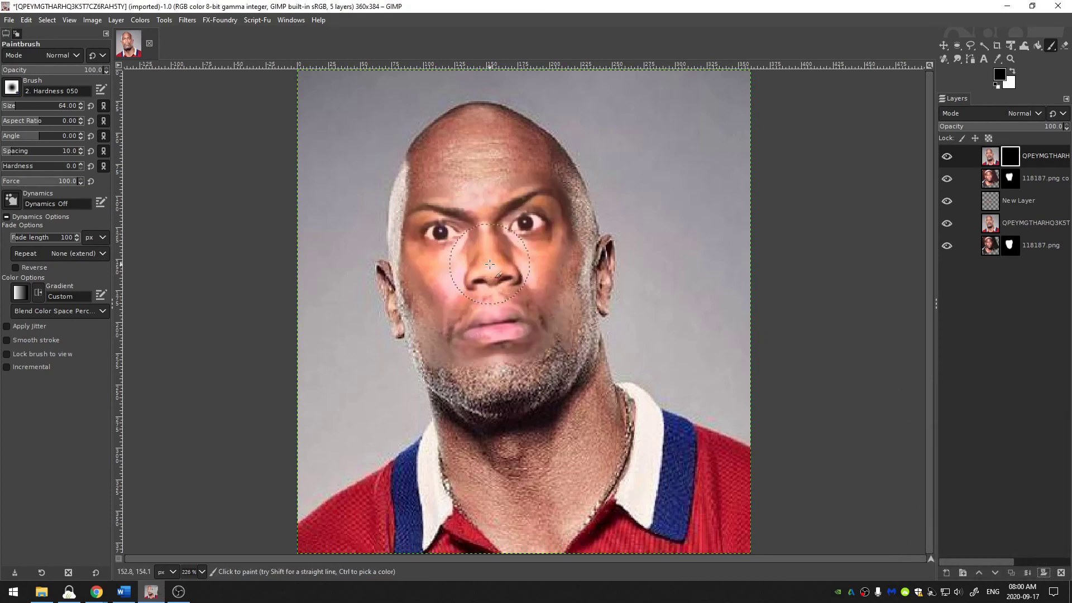
Step: Paint the copy's mask white over the nose to reveal the base nose, and trim around it with black at brush size 27
key("x")
mouse_move(490, 264)
left_mouse_down()
mouse_move(511, 269)
mouse_move(504, 281)
mouse_move(470, 271)
mouse_move(507, 323)
mouse_move(459, 308)
mouse_move(509, 303)
mouse_move(521, 285)
mouse_move(468, 258)
left_mouse_up()
key("x")
left_click(9, 104)
mouse_move(516, 247)
left_mouse_down()
mouse_move(538, 295)
mouse_move(488, 310)
mouse_move(454, 304)
mouse_move(464, 309)
mouse_move(434, 285)
mouse_move(463, 243)
left_mouse_up()
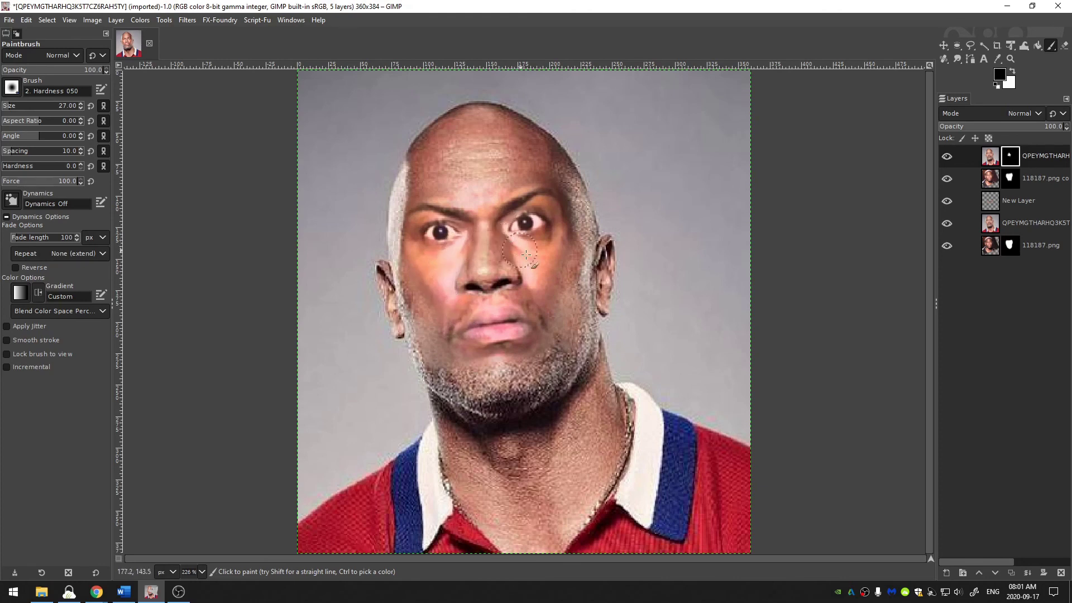
mouse_move(495, 305)
left_mouse_down()
mouse_move(483, 302)
mouse_move(521, 291)
left_mouse_up()
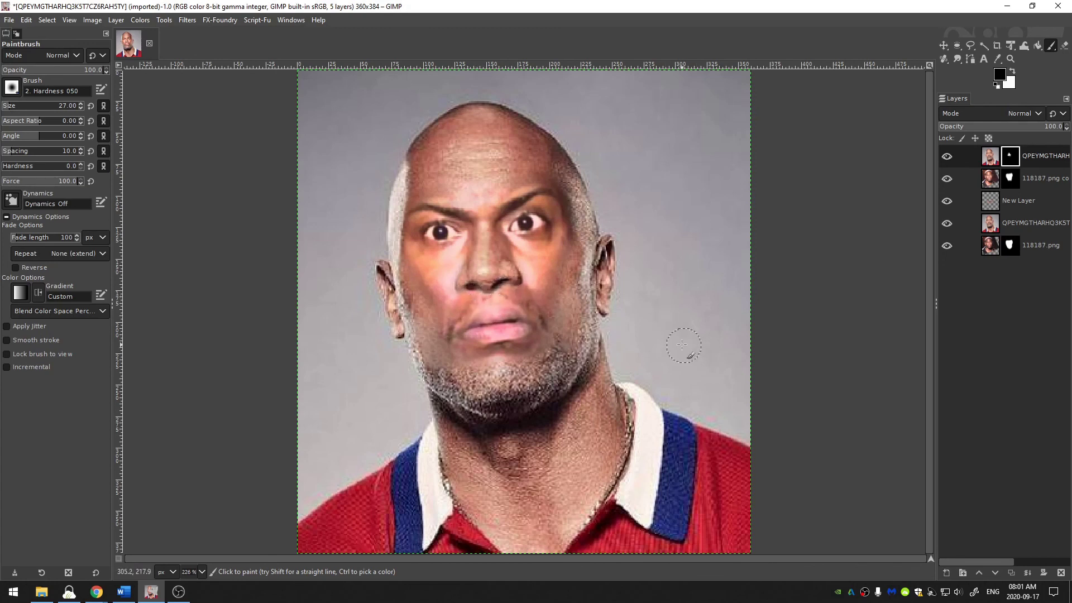